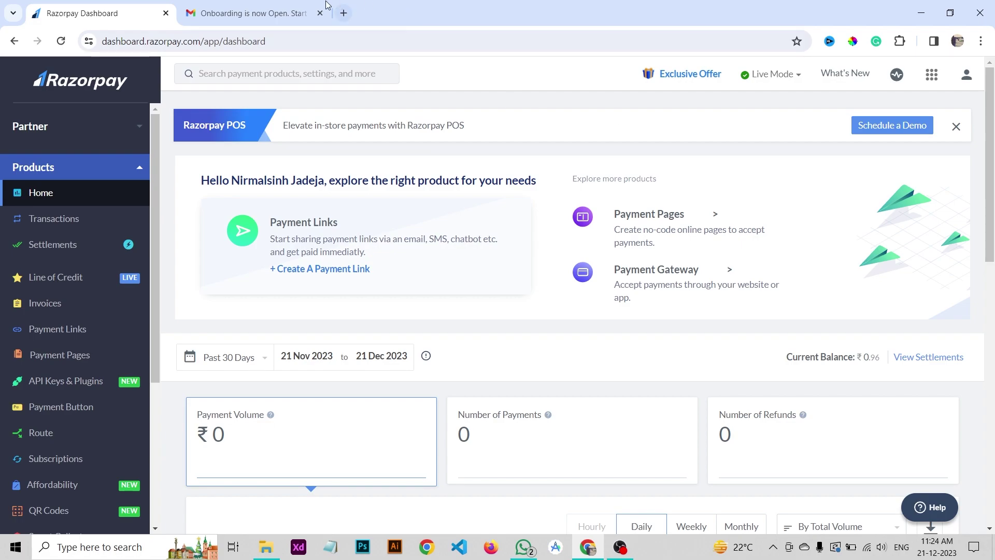
Step: Open Razorpay's 'Onboarding is now Open' email in the Gmail tab
{"action": "left_click", "coordinate": [256, 13]}
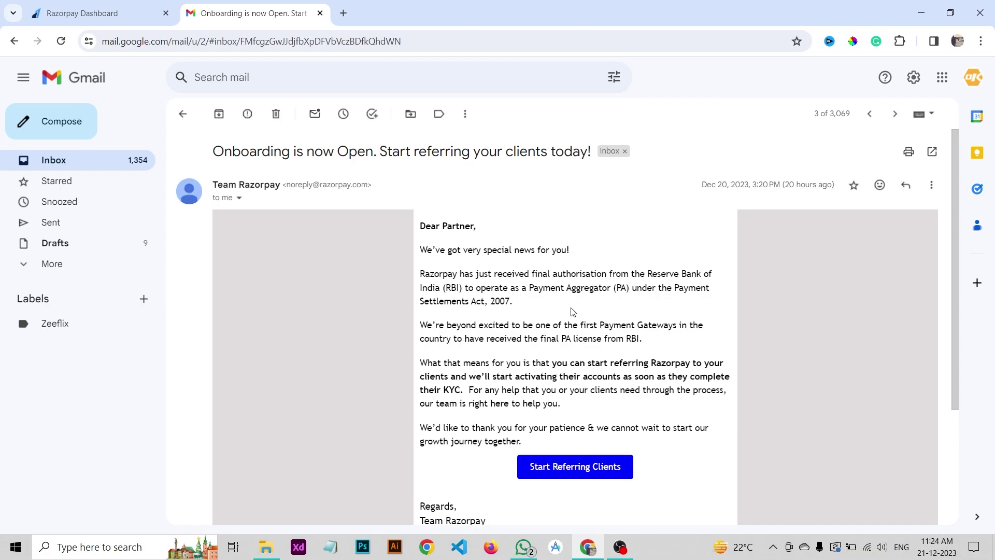
Step: Switch back to the Razorpay dashboard home showing the 21 Nov–21 Dec 2023 overview
{"action": "left_click", "coordinate": [41, 13]}
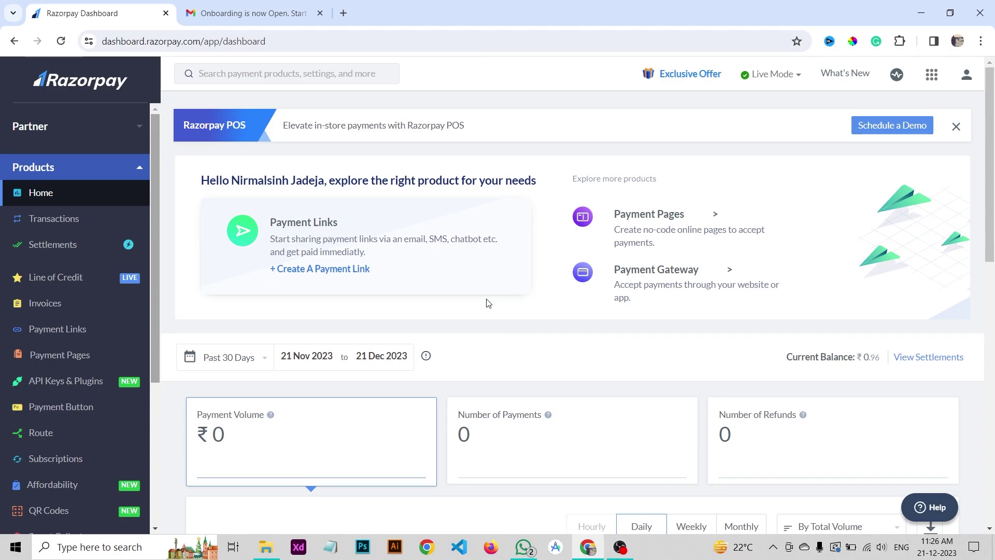
Step: Expand Partner in the sidebar to reach the easy.razorpay.com mobile-number signup page
{"action": "left_click", "coordinate": [110, 131]}
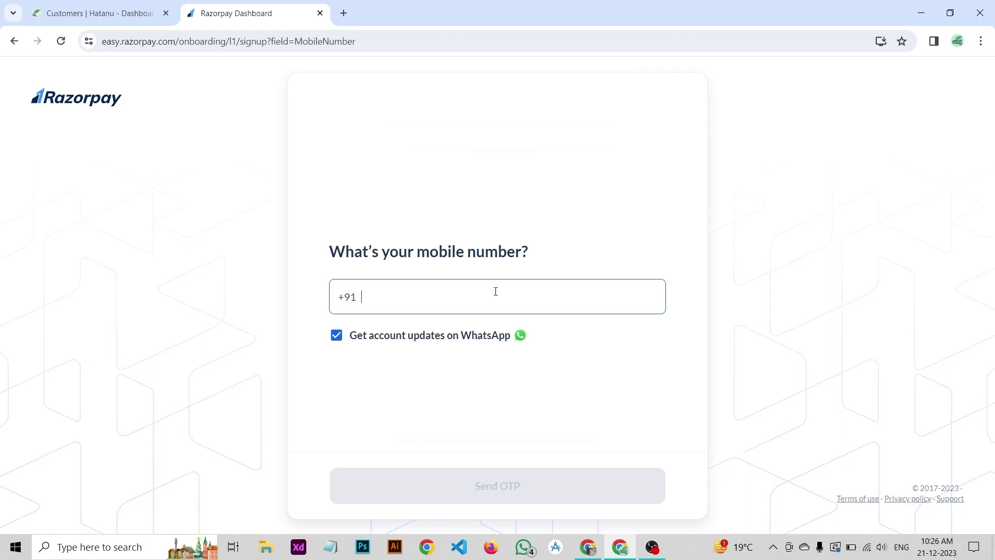
Step: Enter the mobile number, request the OTP and submit the verification code
{"action": "key", "text": "ctrl+v"}
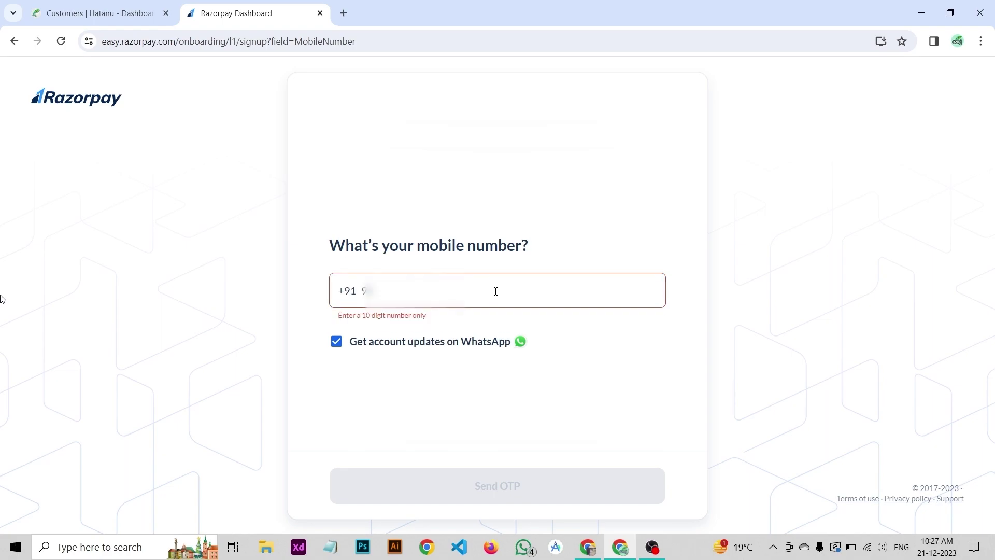
{"action": "type", "text": "12345678"}
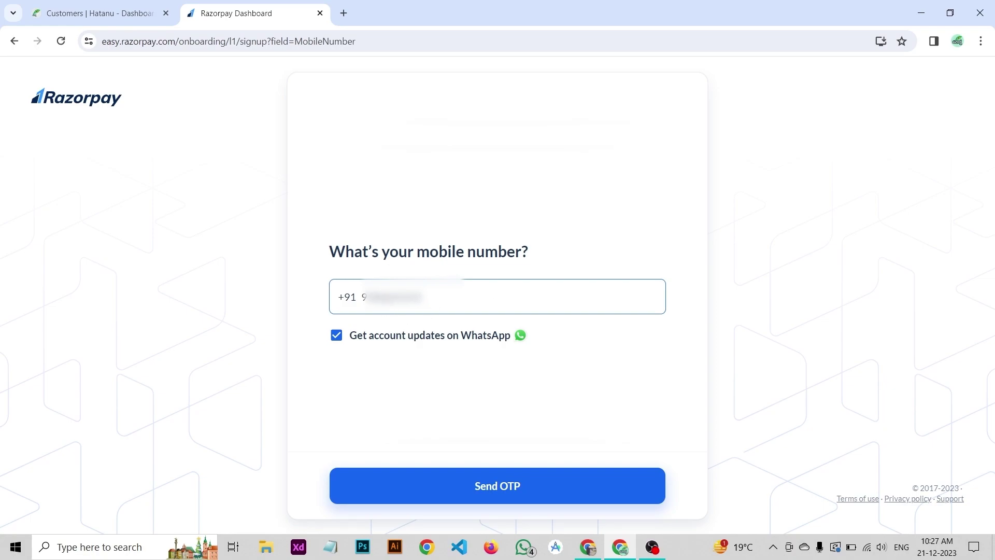
{"action": "left_click", "coordinate": [487, 490]}
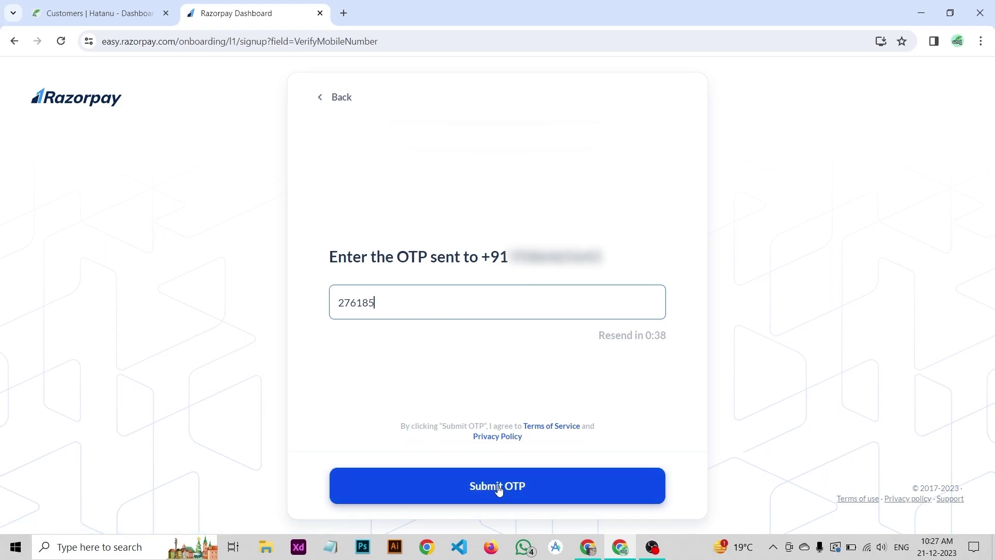
{"action": "left_click", "coordinate": [498, 487]}
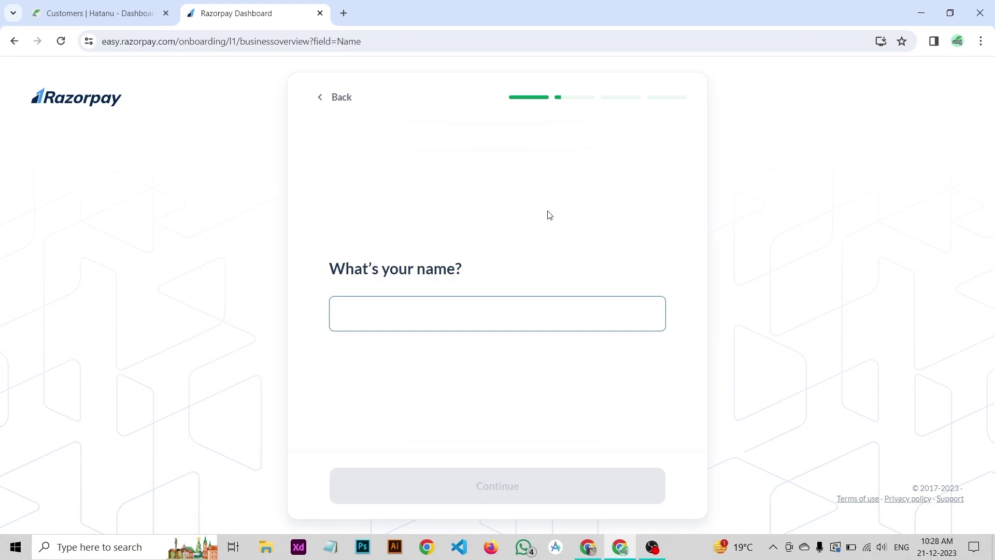
Step: Submit the name and choose 'On my Android app' as the payment channel
{"action": "key", "text": "ctrl+v"}
{"action": "left_click", "coordinate": [507, 491]}
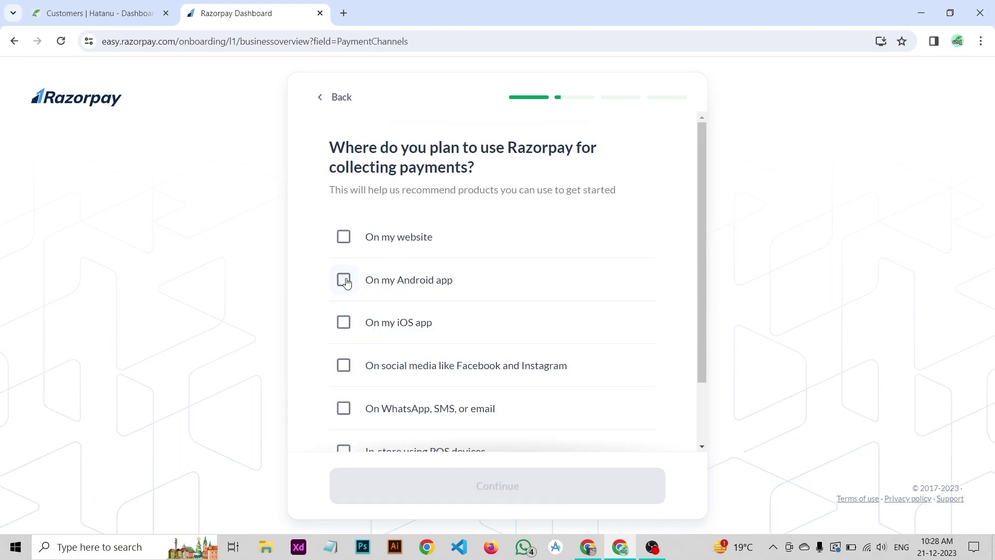
{"action": "left_click", "coordinate": [347, 281]}
{"action": "scroll", "coordinate": [471, 280], "scroll_direction": "down", "scroll_amount": 2}
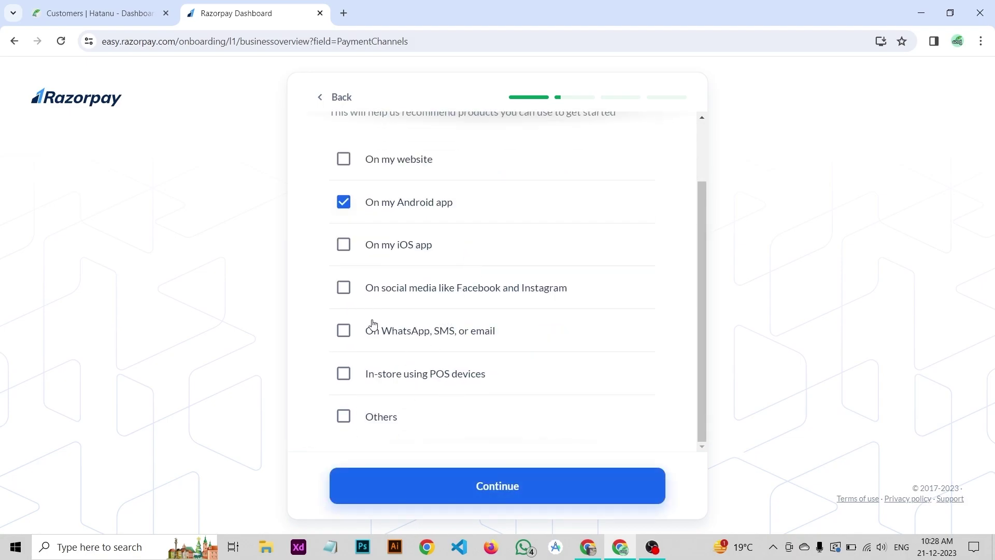
{"action": "left_click", "coordinate": [506, 495]}
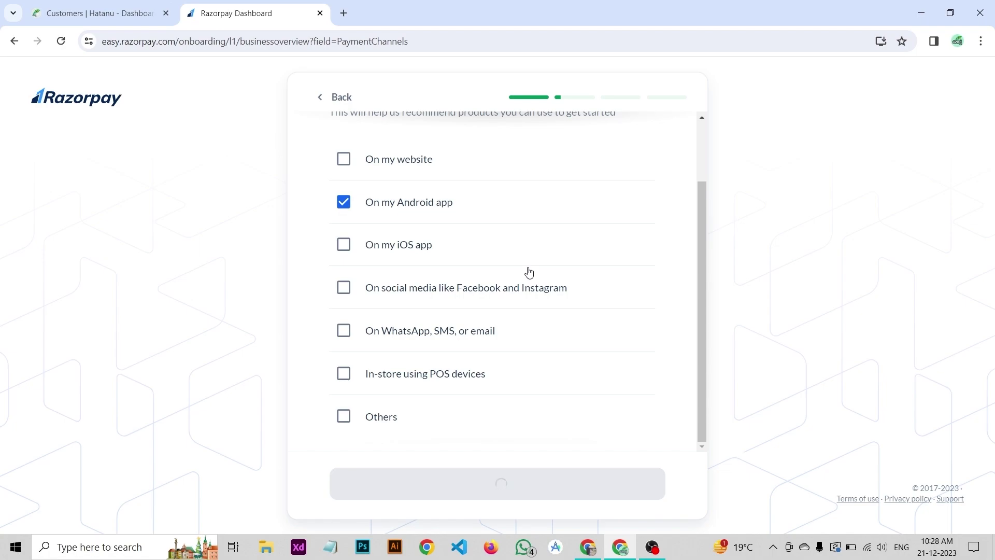
{"action": "left_click", "coordinate": [382, 332]}
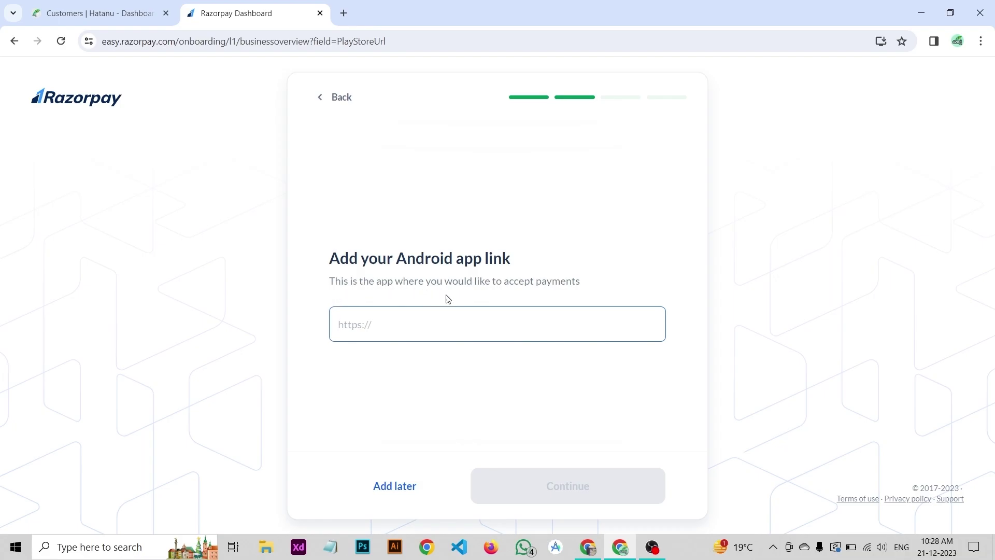
Step: From hatanu.in, open the Hatanu app's Google Play page and select its address
{"action": "left_click", "coordinate": [345, 14]}
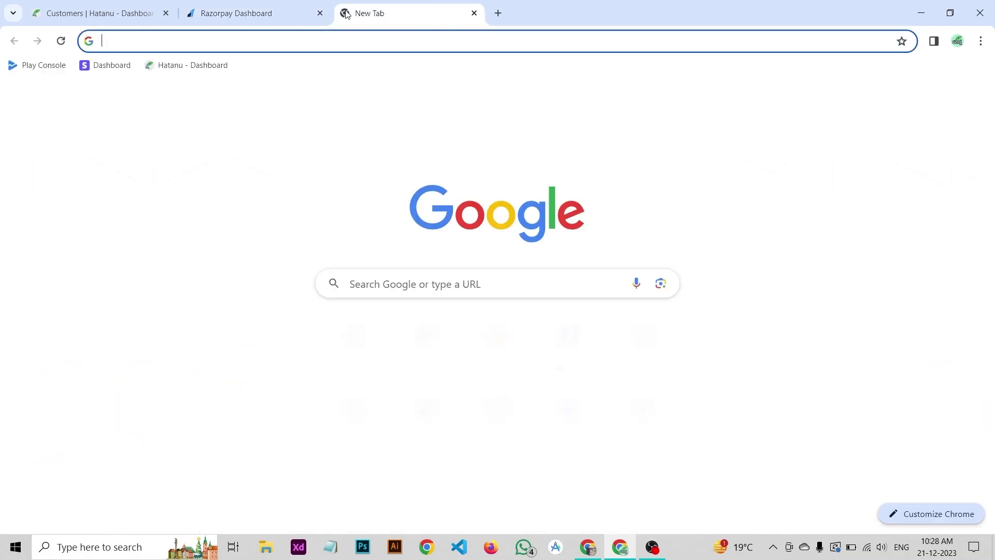
{"action": "type", "text": "ha"}
{"action": "key", "text": "Return"}
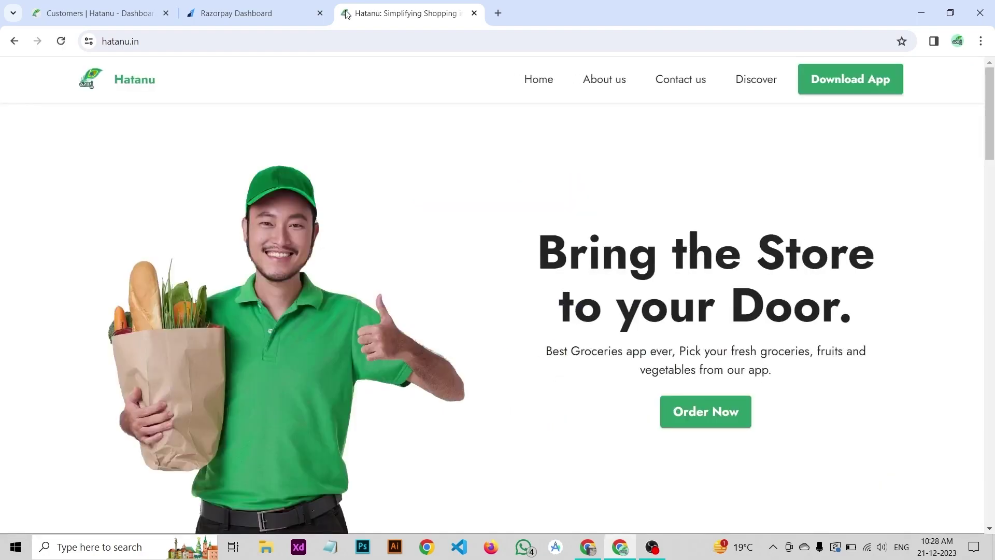
{"action": "scroll", "coordinate": [469, 268], "scroll_direction": "down", "scroll_amount": 10}
{"action": "scroll", "coordinate": [490, 271], "scroll_direction": "down", "scroll_amount": 5}
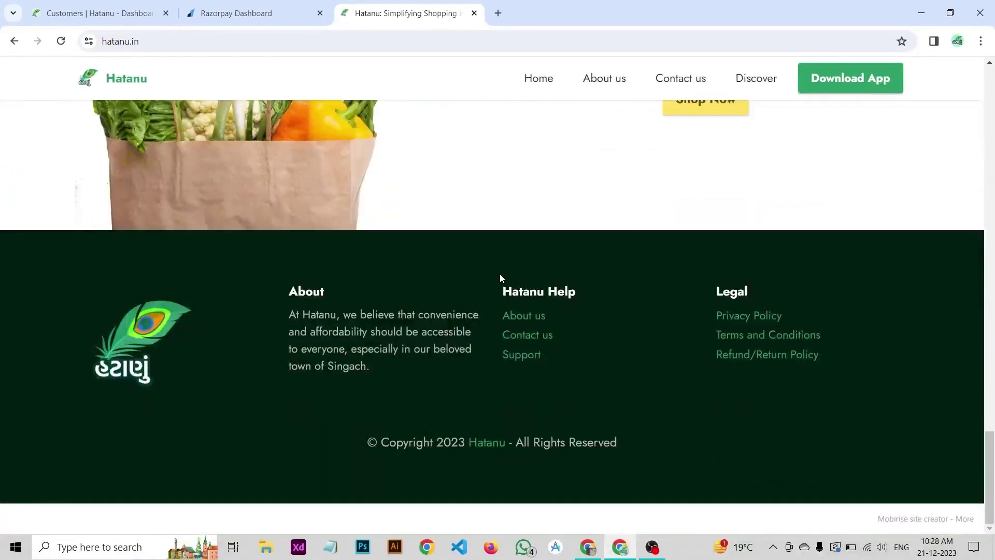
{"action": "scroll", "coordinate": [499, 274], "scroll_direction": "up", "scroll_amount": 15}
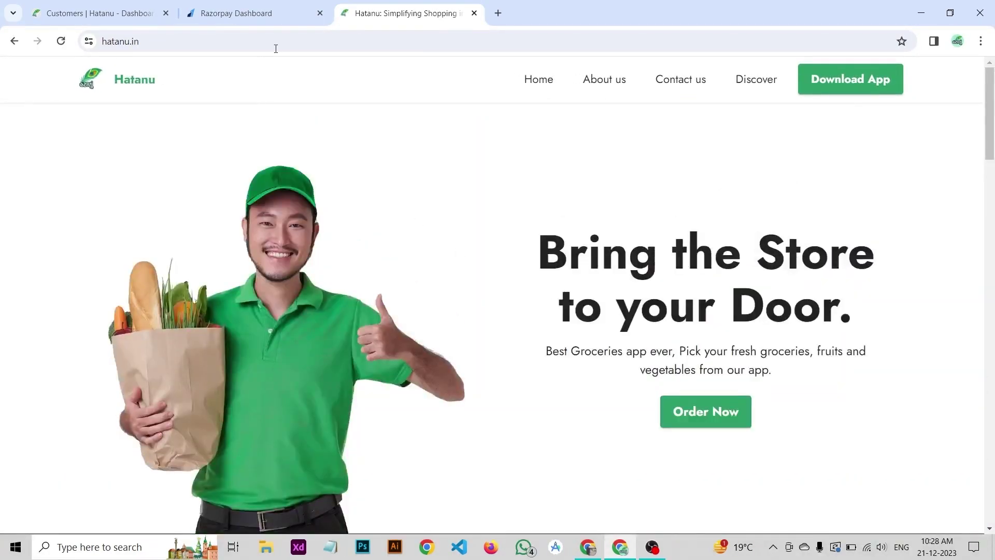
{"action": "left_click", "coordinate": [833, 81]}
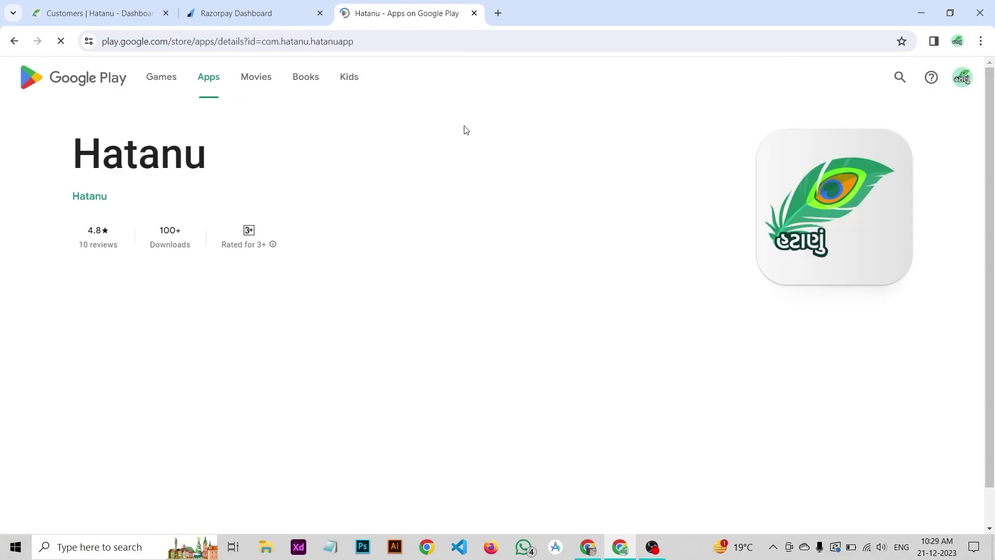
{"action": "left_click", "coordinate": [364, 41]}
{"action": "key", "text": "ctrl+c"}
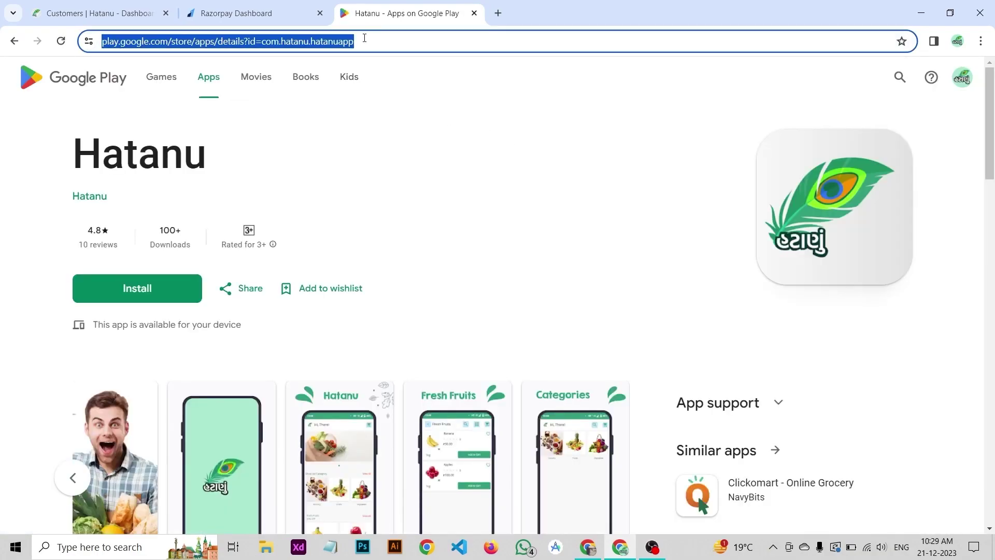
Step: Paste the Hatanu Play Store link as the Android app link and continue
{"action": "left_click", "coordinate": [280, 14]}
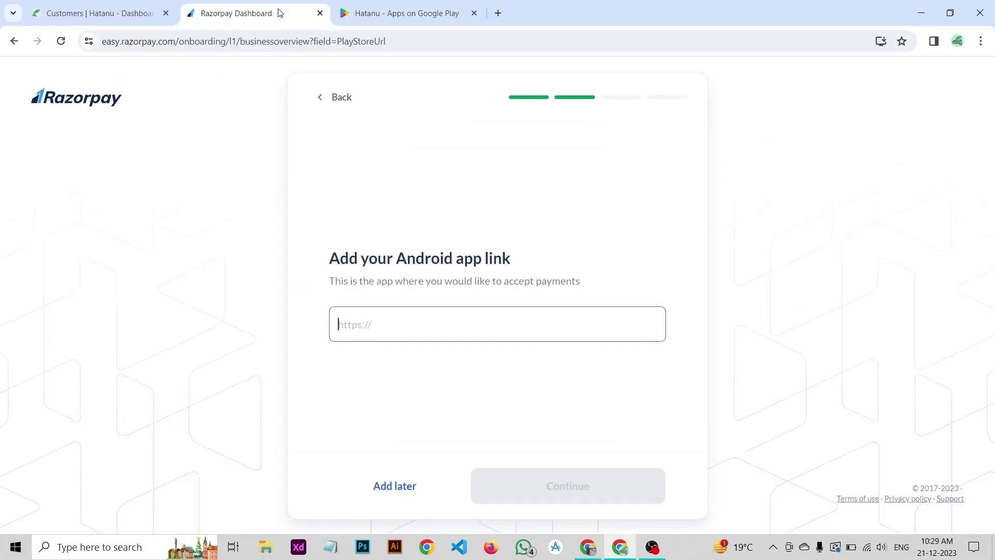
{"action": "key", "text": "ctrl+v"}
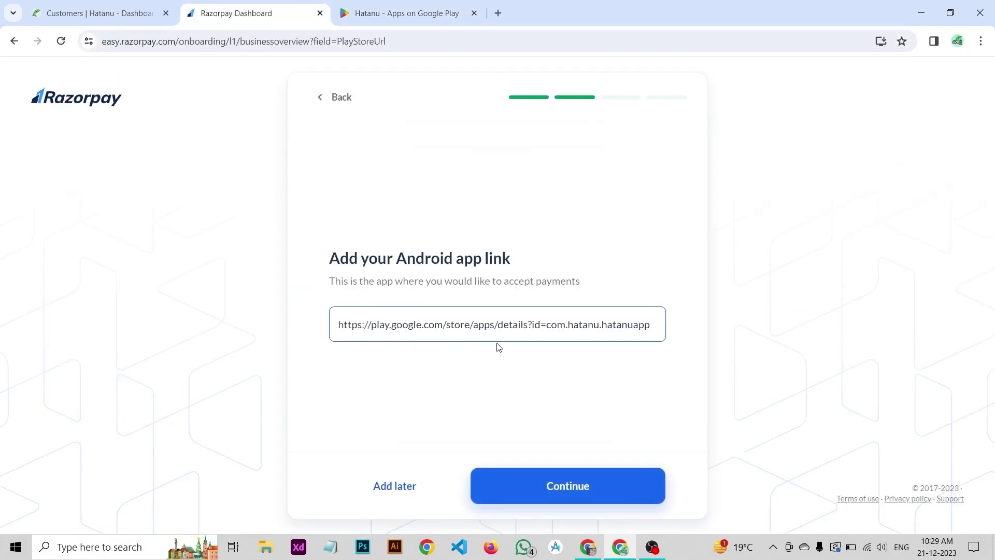
{"action": "left_click", "coordinate": [570, 490]}
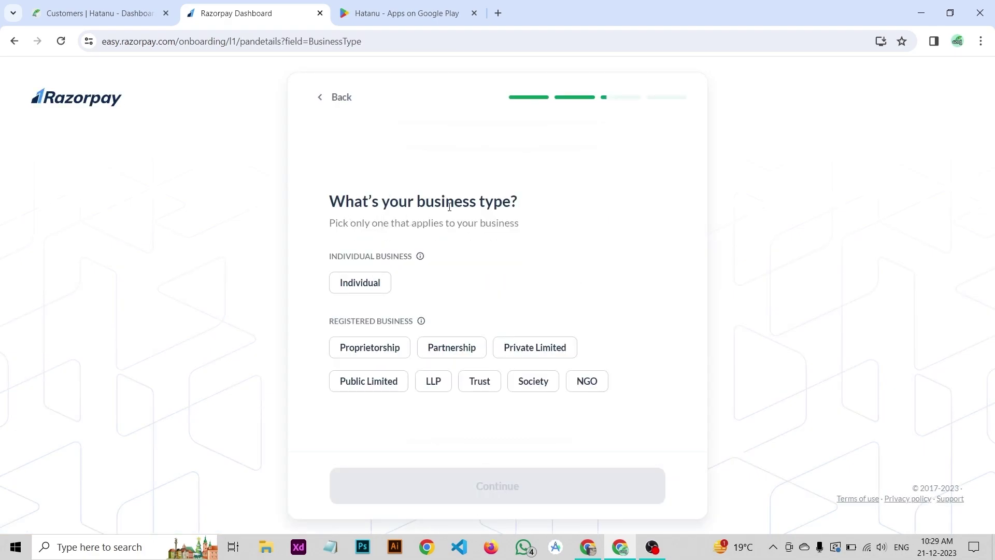
Step: Choose Individual as the business type, enter the PAN and confirm its verified name
{"action": "left_click", "coordinate": [367, 284]}
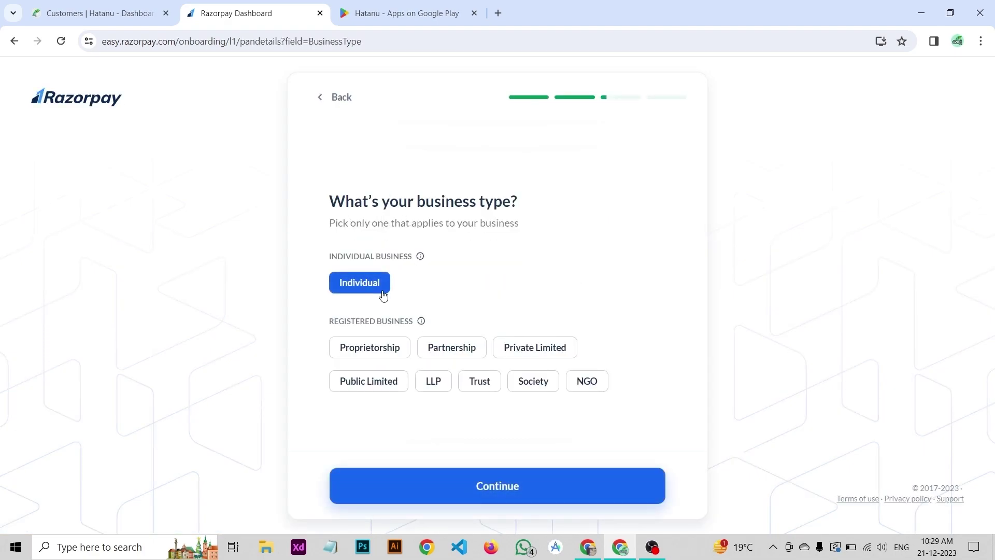
{"action": "left_click", "coordinate": [501, 493]}
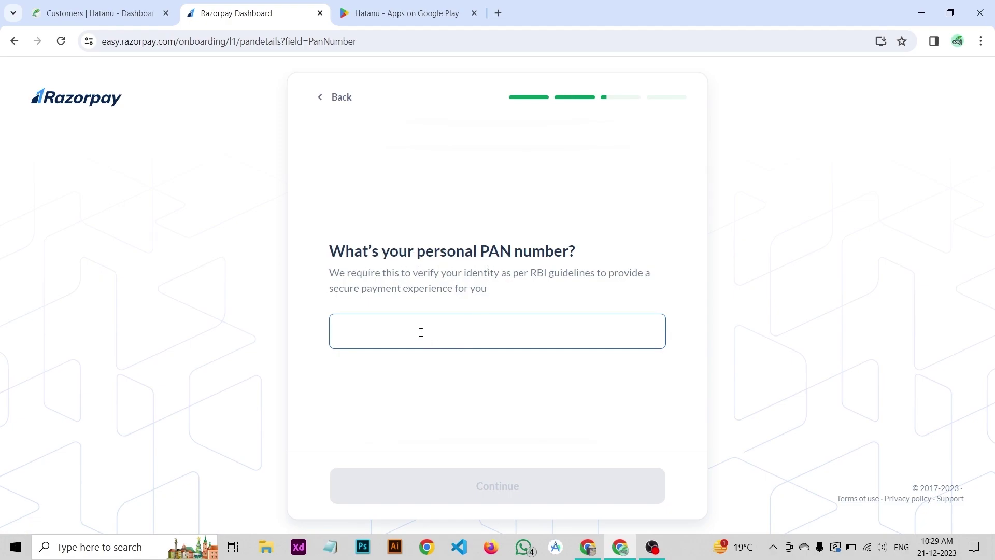
{"action": "key", "text": "super+e"}
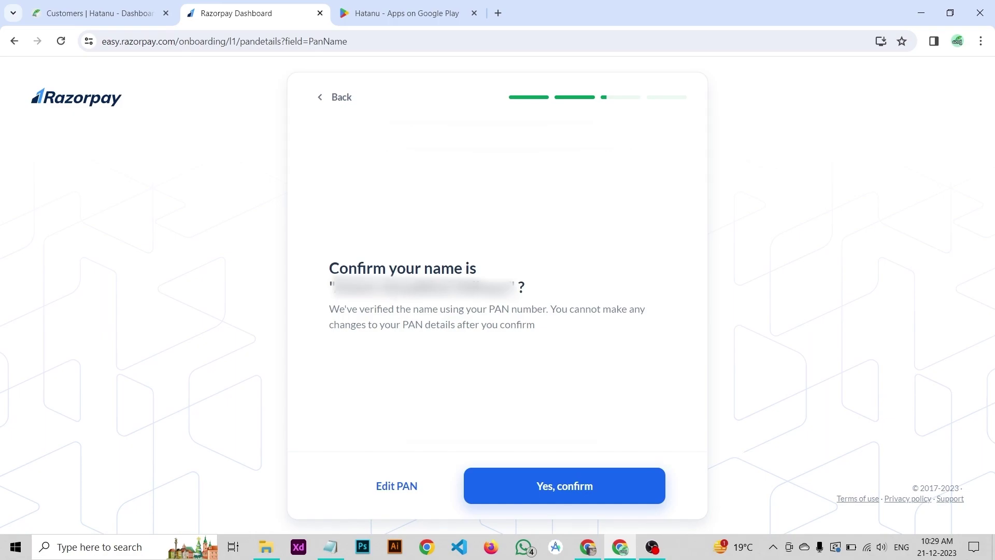
{"action": "left_click", "coordinate": [555, 487]}
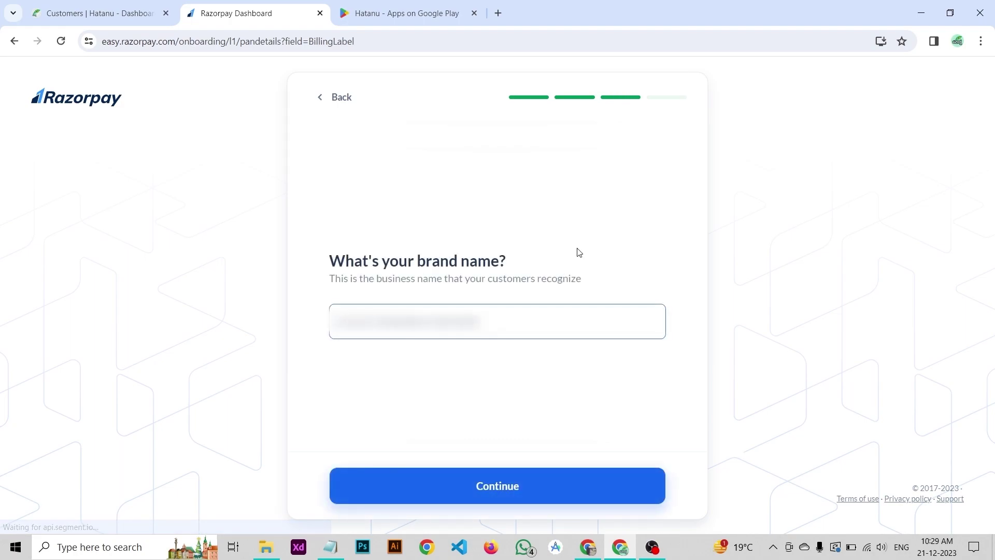
Step: Replace the prefilled brand name with one ending 'ata Tech', trim it, and submit
{"action": "left_click_drag", "start_coordinate": [482, 321], "coordinate": [198, 326]}
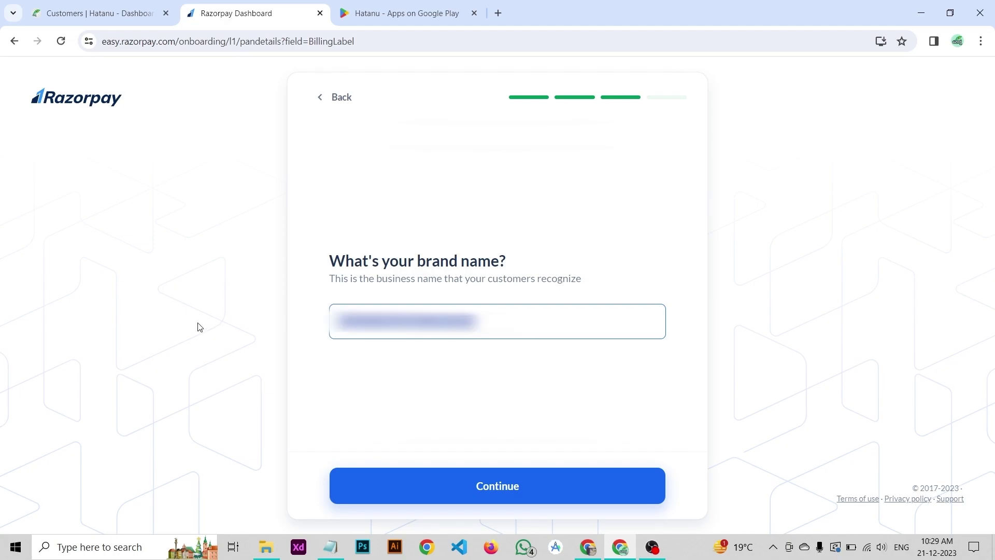
{"action": "type", "text": "ata"}
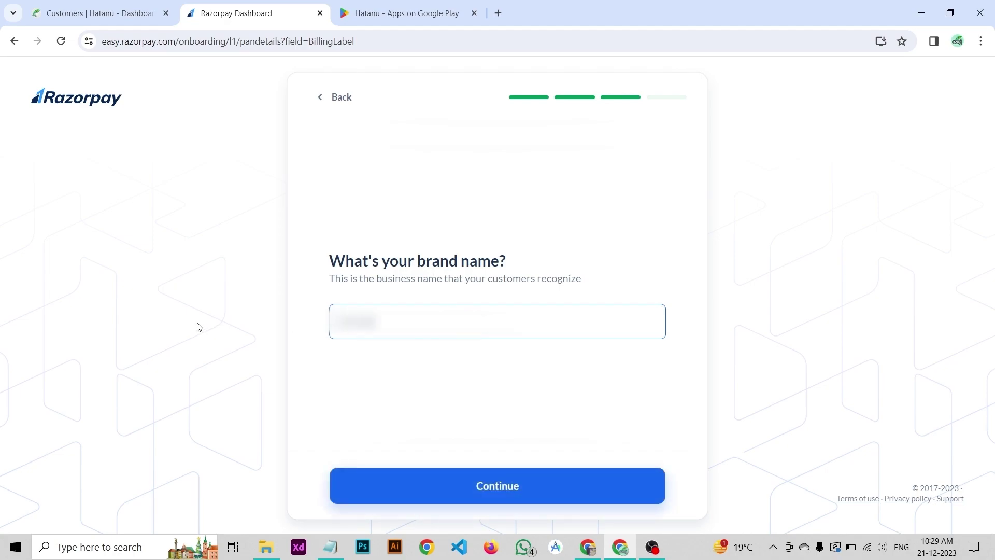
{"action": "type", "text": " Tech"}
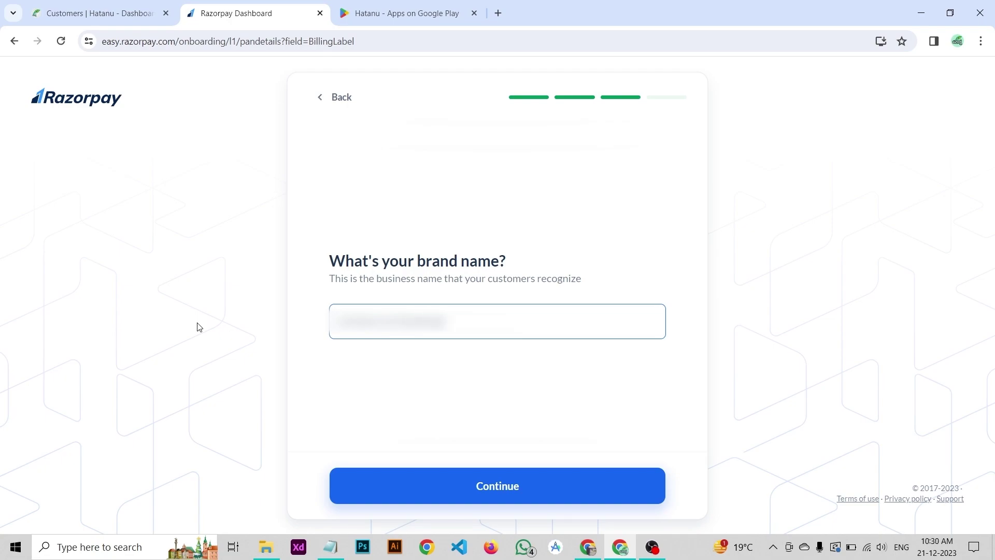
{"action": "key", "text": "BackSpace"}
{"action": "key", "text": "BackSpace"}
{"action": "key", "text": "BackSpace"}
{"action": "key", "text": "BackSpace"}
{"action": "key", "text": "BackSpace"}
{"action": "key", "text": "BackSpace"}
{"action": "key", "text": "BackSpace"}
{"action": "key", "text": "BackSpace"}
{"action": "key", "text": "BackSpace"}
{"action": "key", "text": "BackSpace"}
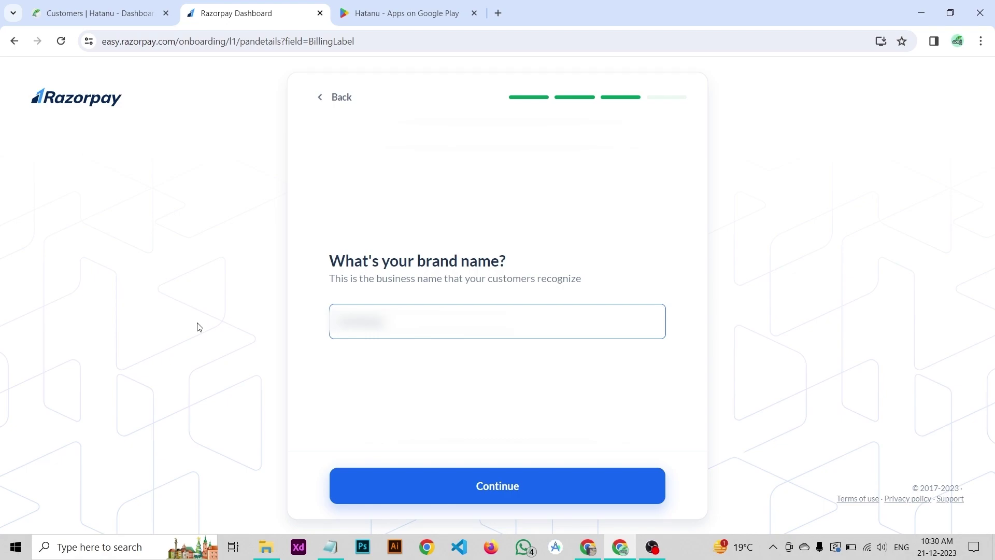
{"action": "left_click", "coordinate": [378, 353]}
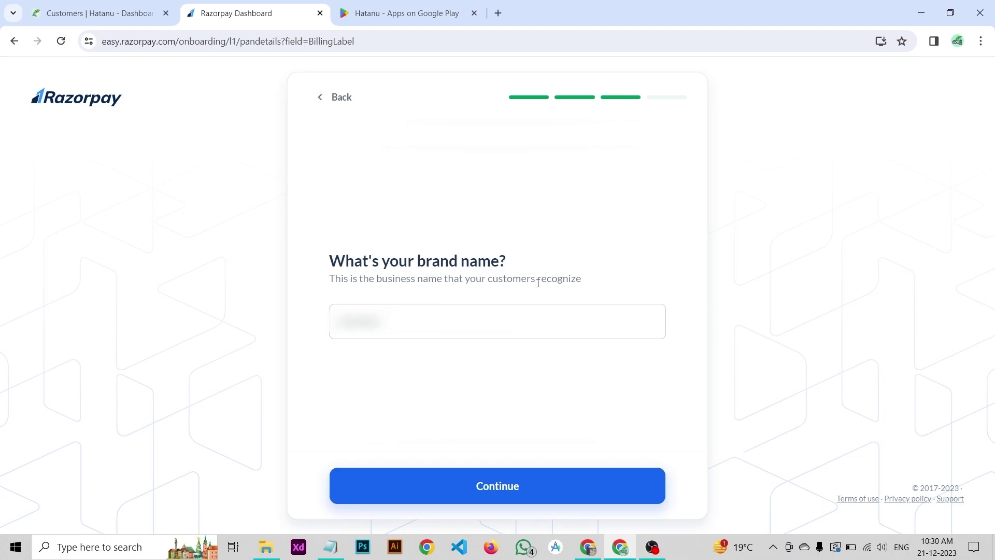
{"action": "left_click", "coordinate": [422, 319]}
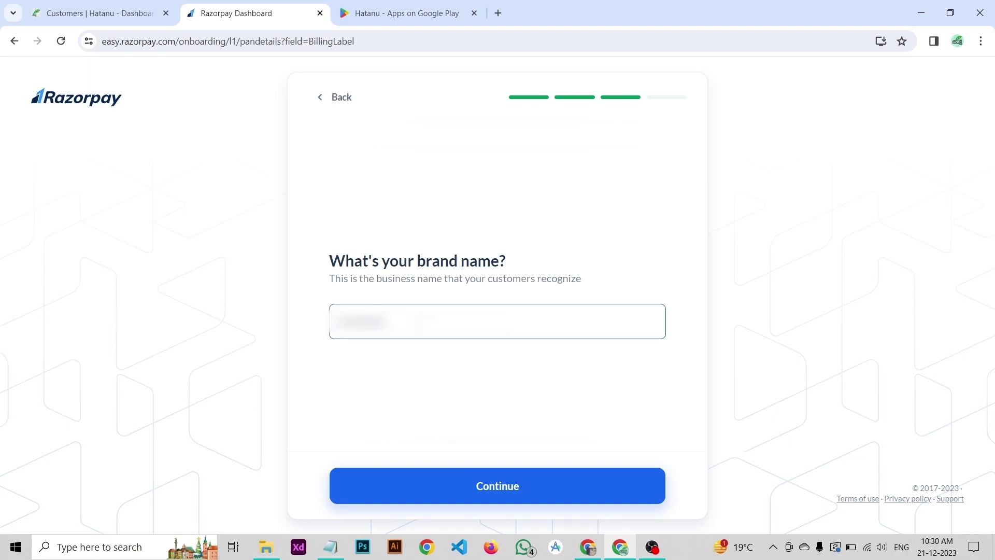
{"action": "key", "text": "Return"}
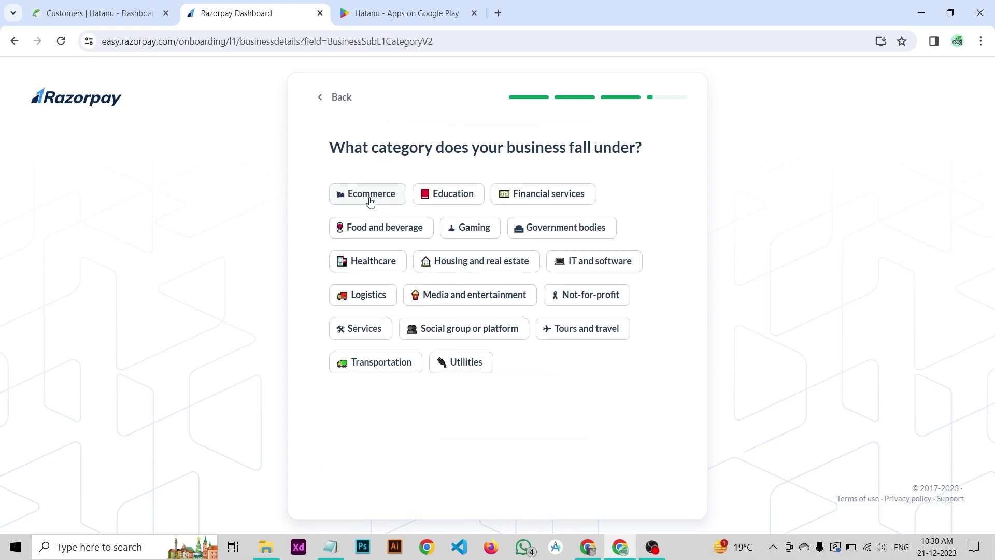
Step: Choose Ecommerce, then 'Grocery store or supermarket' as the business subcategory
{"action": "left_click", "coordinate": [370, 202]}
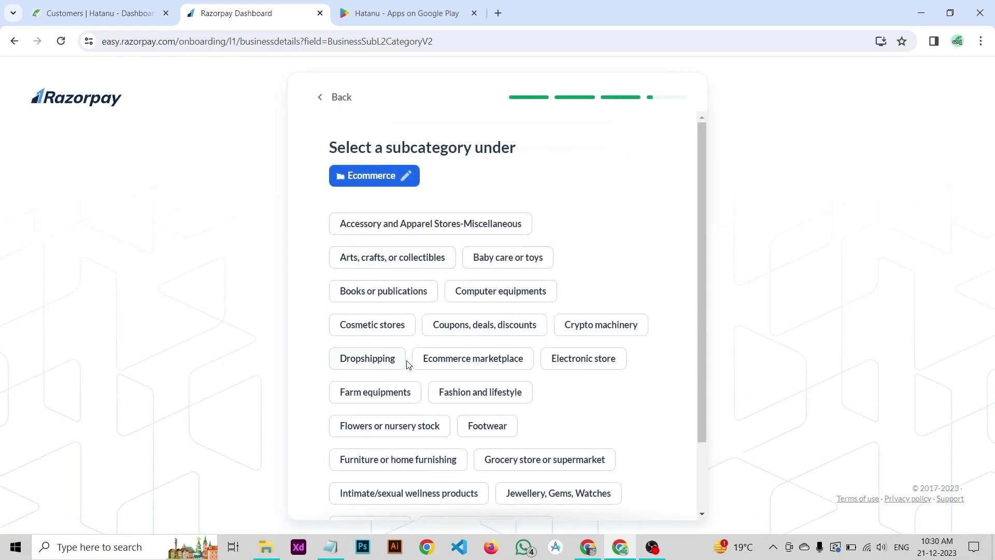
{"action": "scroll", "coordinate": [518, 224], "scroll_direction": "down", "scroll_amount": 2}
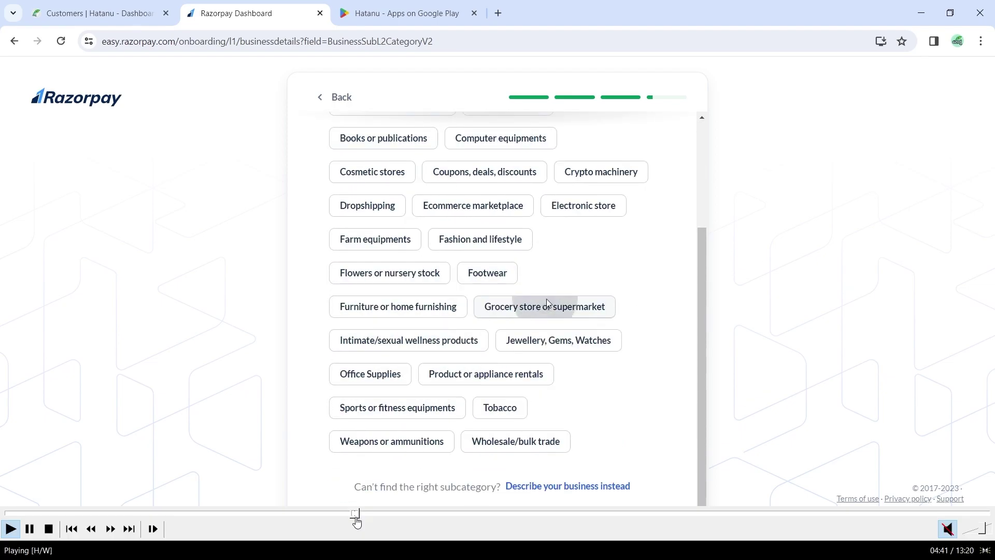
{"action": "left_click", "coordinate": [351, 513]}
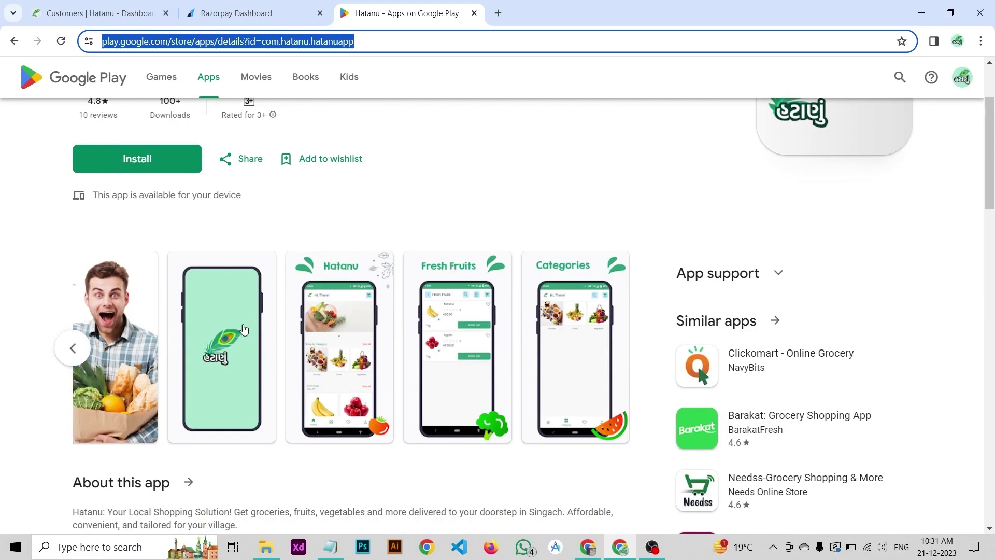
{"action": "scroll", "coordinate": [278, 71], "scroll_direction": "up", "scroll_amount": 3}
{"action": "left_click", "coordinate": [278, 9]}
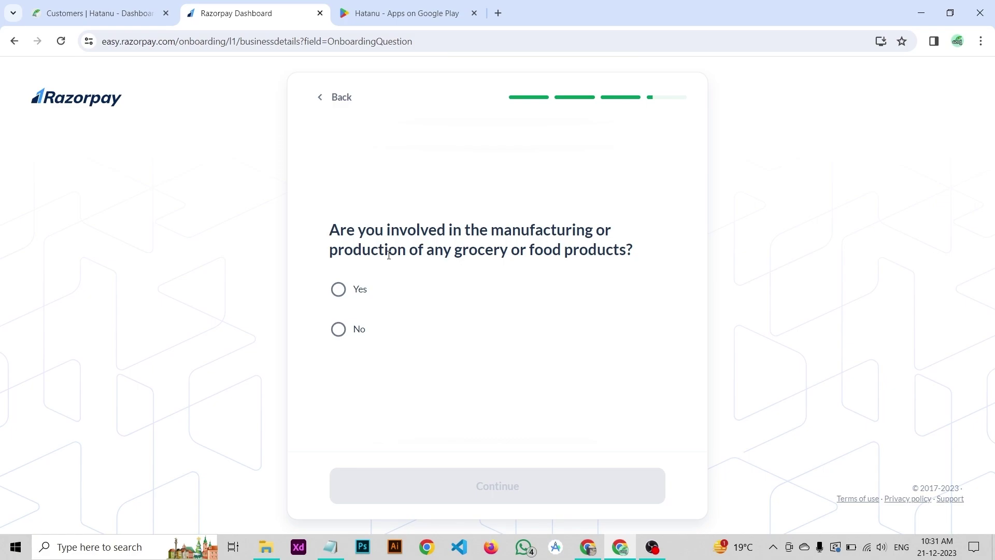
Step: Answer No to food manufacturing, paste the business email and request its OTP
{"action": "left_click", "coordinate": [338, 330]}
{"action": "left_click", "coordinate": [523, 495]}
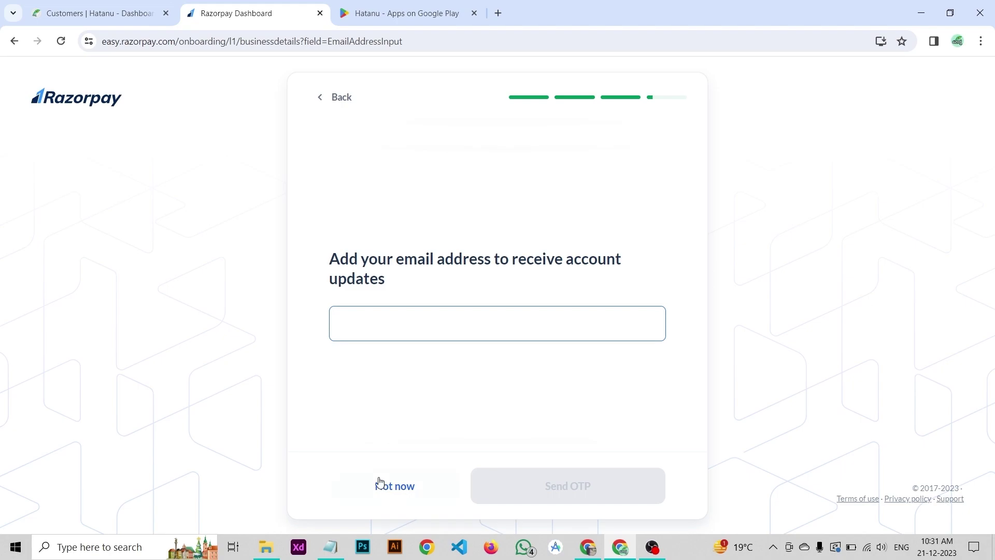
{"action": "left_click", "coordinate": [330, 547]}
{"action": "left_click", "coordinate": [330, 547]}
{"action": "left_click", "coordinate": [426, 334]}
{"action": "key", "text": "ctrl+v"}
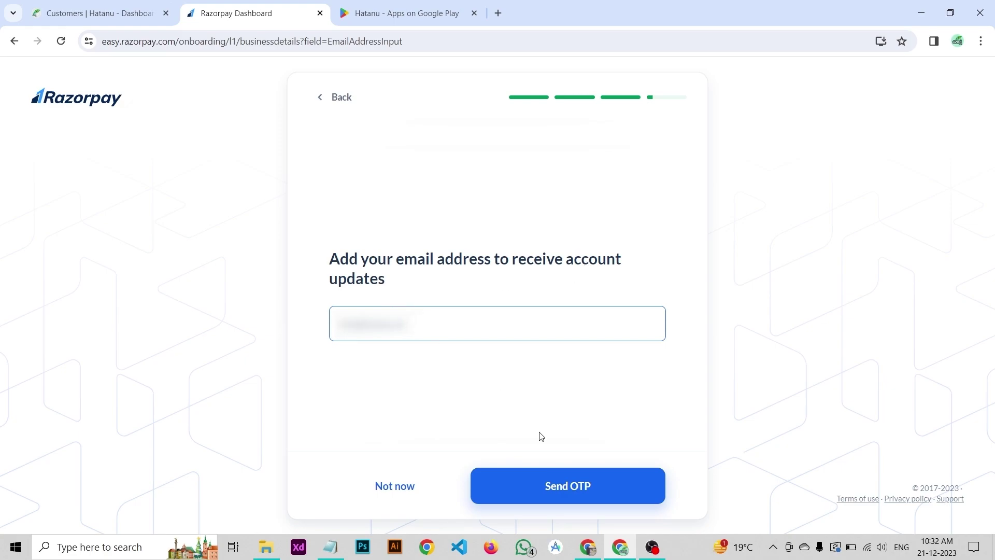
{"action": "left_click", "coordinate": [554, 487]}
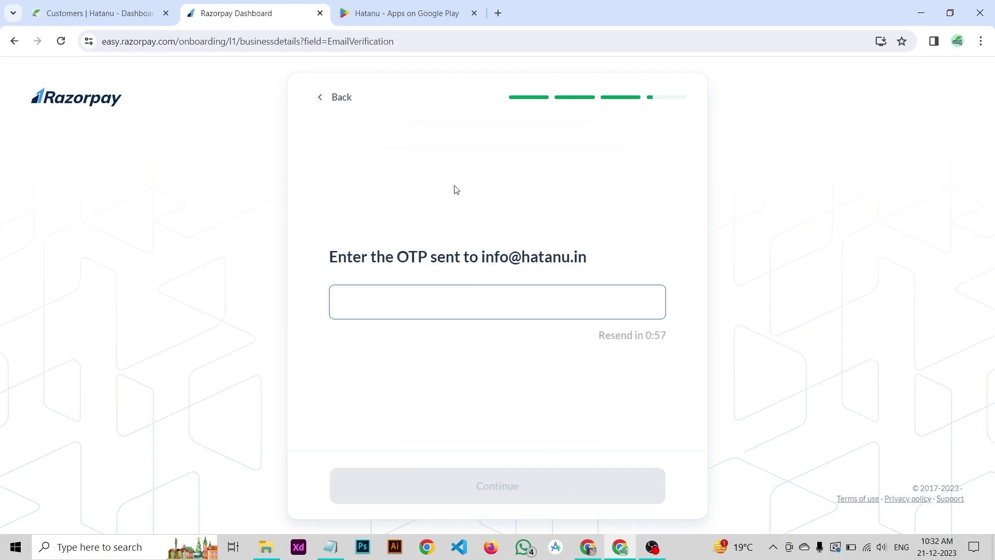
Step: Copy the emailed OTP from Gmail and submit it to verify the business email
{"action": "left_click", "coordinate": [498, 13]}
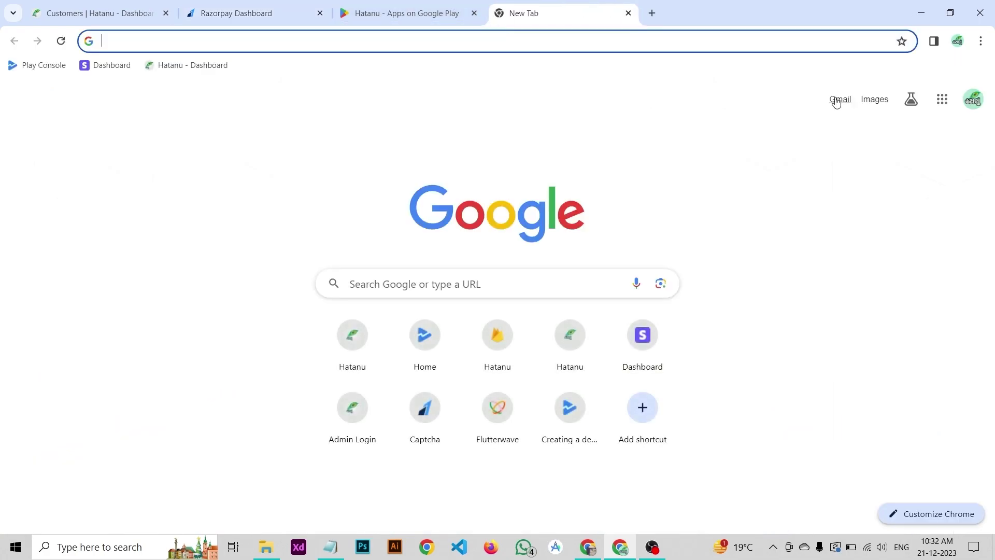
{"action": "left_click", "coordinate": [839, 100]}
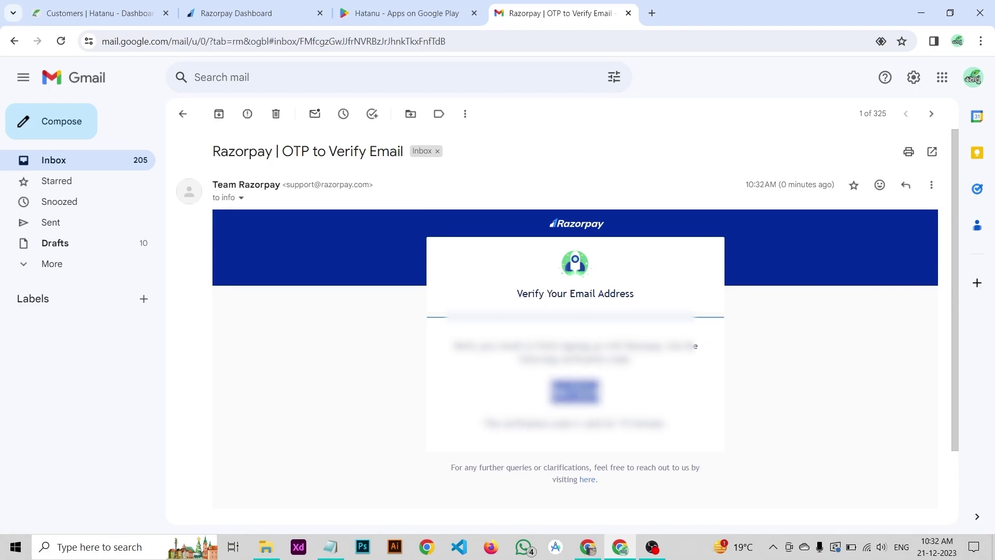
{"action": "left_click", "coordinate": [236, 12]}
{"action": "key", "text": "ctrl+v"}
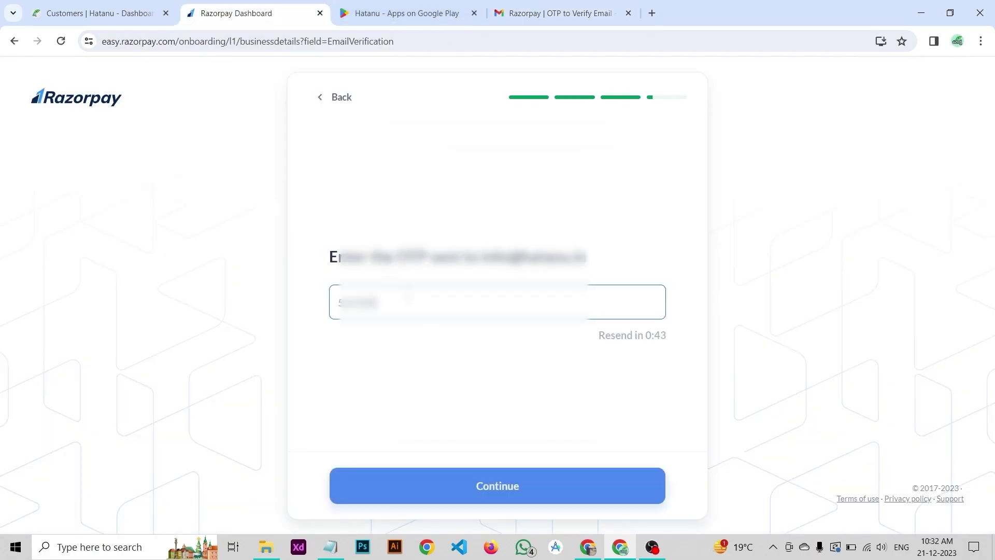
{"action": "left_click", "coordinate": [469, 486]}
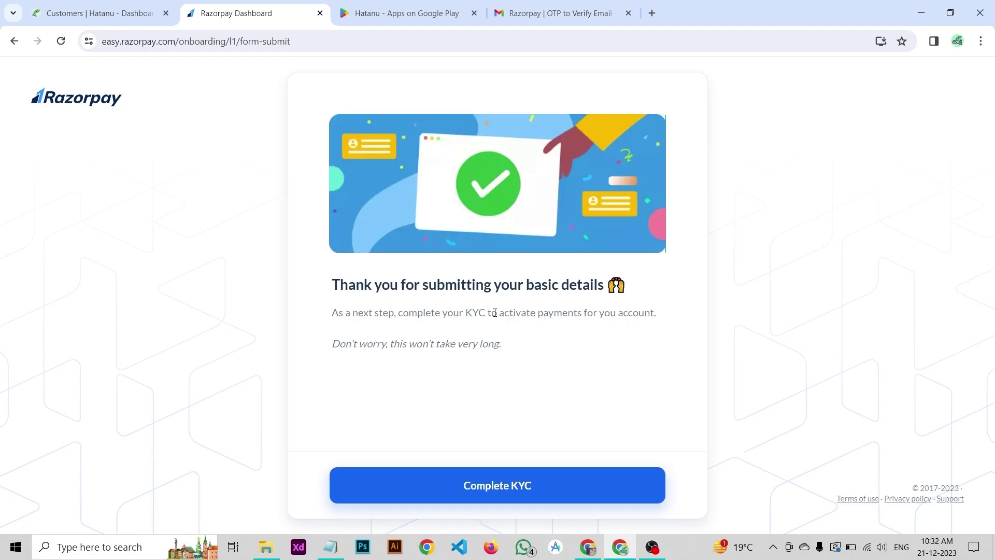
Step: Autofill the KYC business address from the browser's saved address, save it, and open Bank Details
{"action": "left_click", "coordinate": [500, 482]}
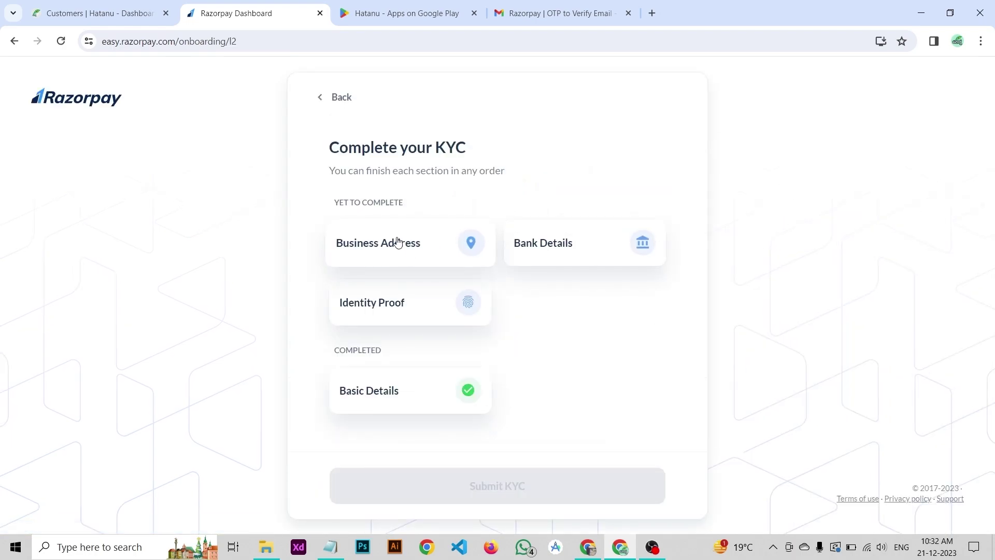
{"action": "left_click", "coordinate": [387, 238]}
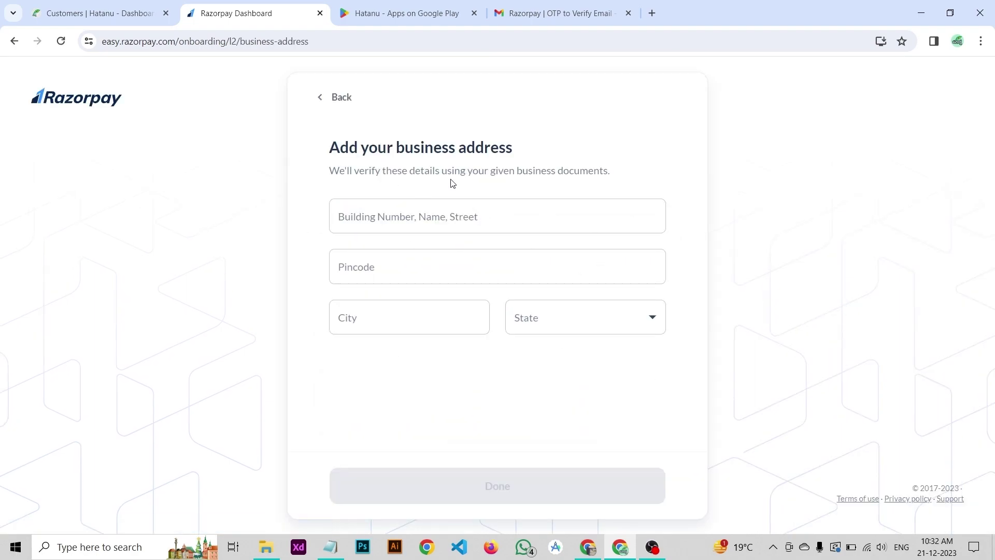
{"action": "left_click", "coordinate": [532, 169]}
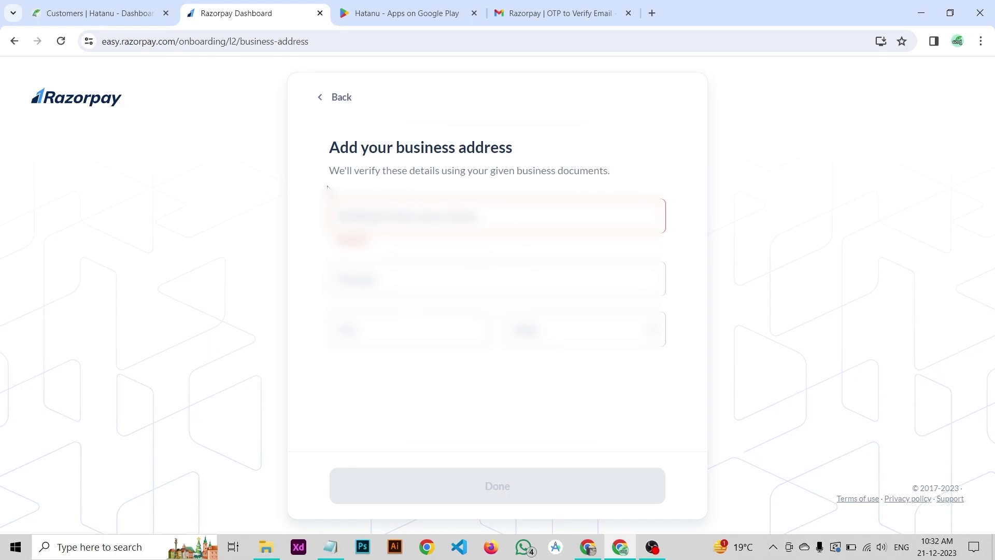
{"action": "key", "text": "Down"}
{"action": "key", "text": "Down"}
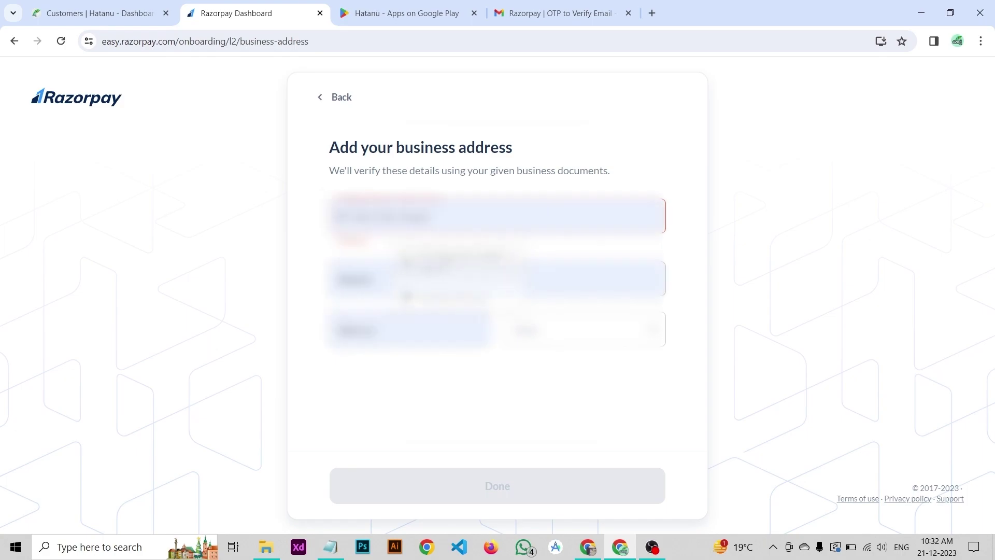
{"action": "key", "text": "Return"}
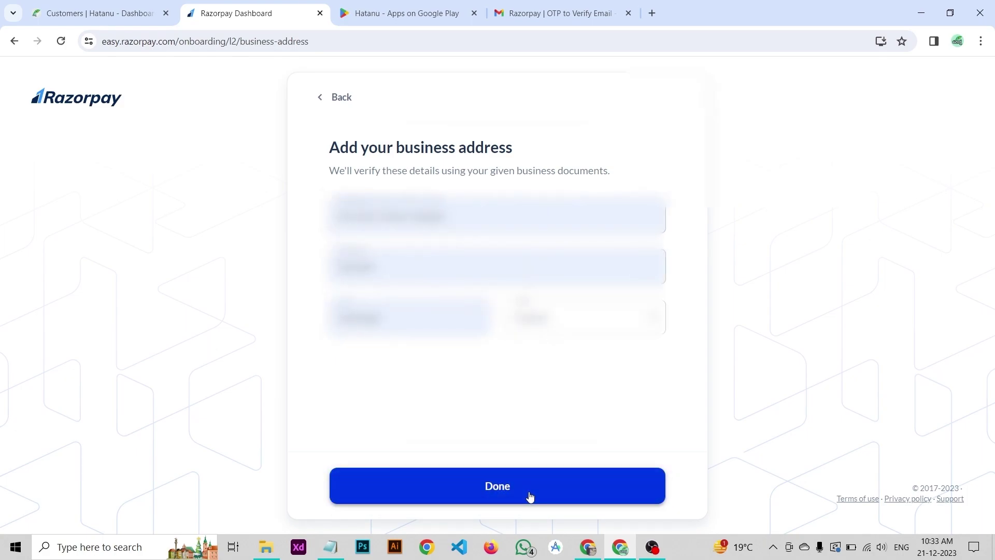
{"action": "left_click", "coordinate": [529, 497]}
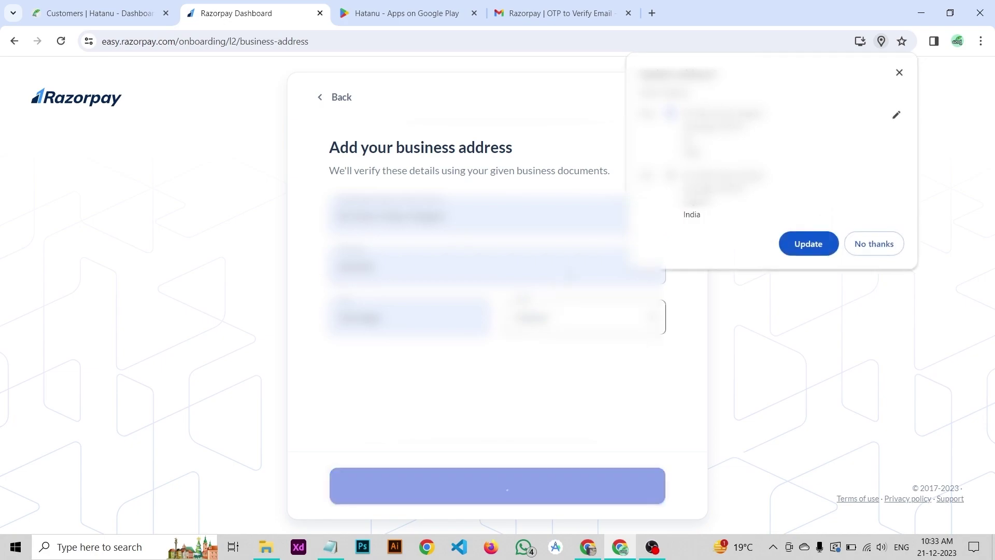
{"action": "left_click", "coordinate": [876, 244]}
{"action": "left_click", "coordinate": [396, 259]}
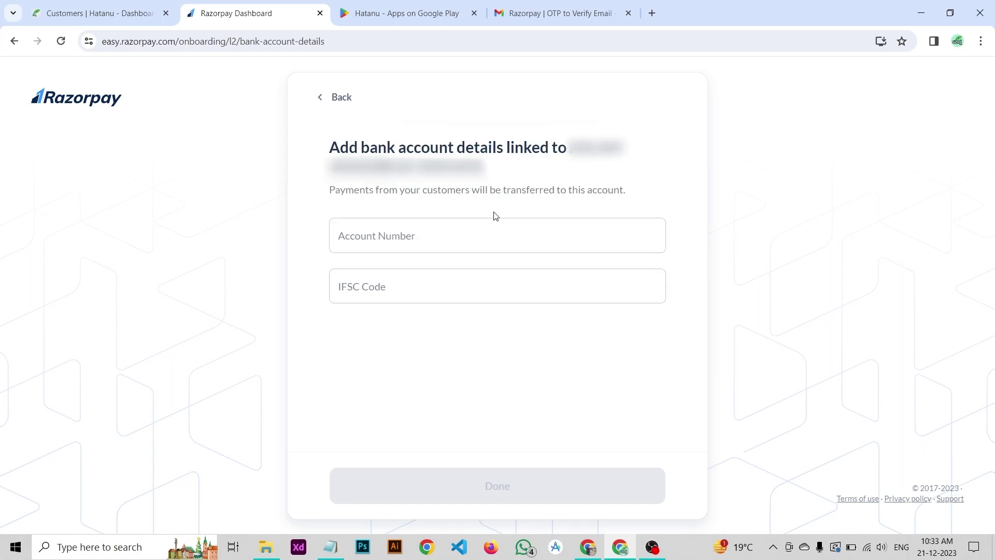
Step: Enter and save the bank account number and IFSC code, then open the Identity Proof section
{"action": "left_click", "coordinate": [408, 231]}
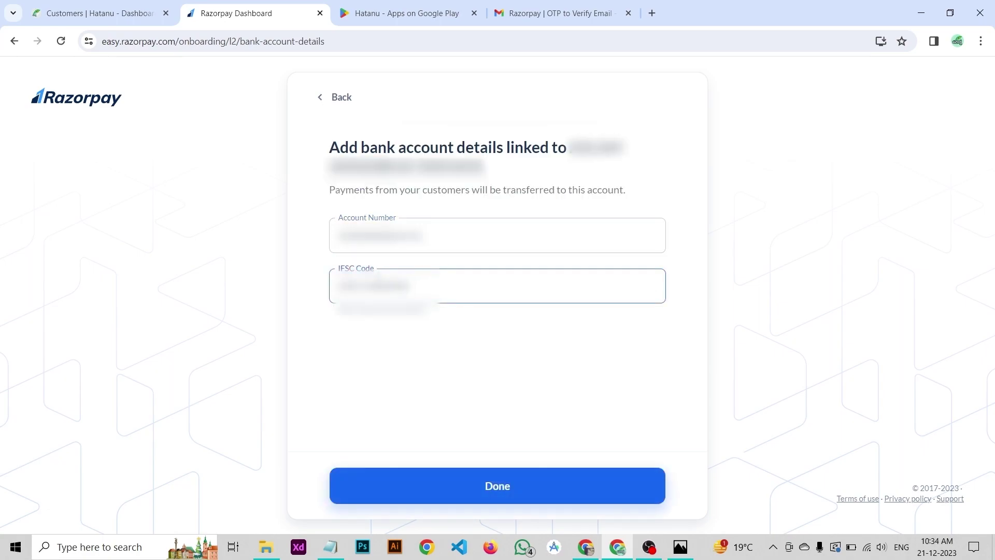
{"action": "left_click", "coordinate": [490, 474]}
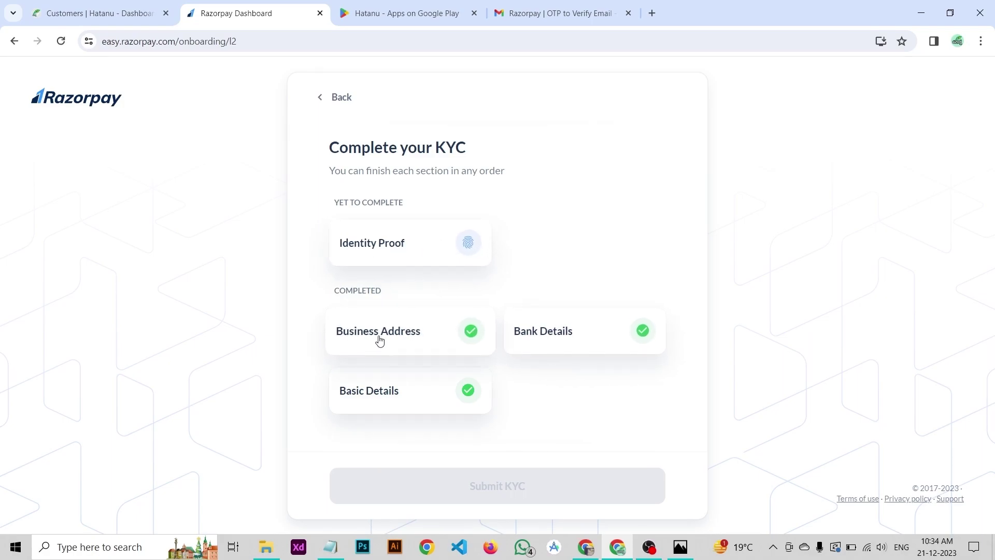
{"action": "left_click", "coordinate": [411, 242]}
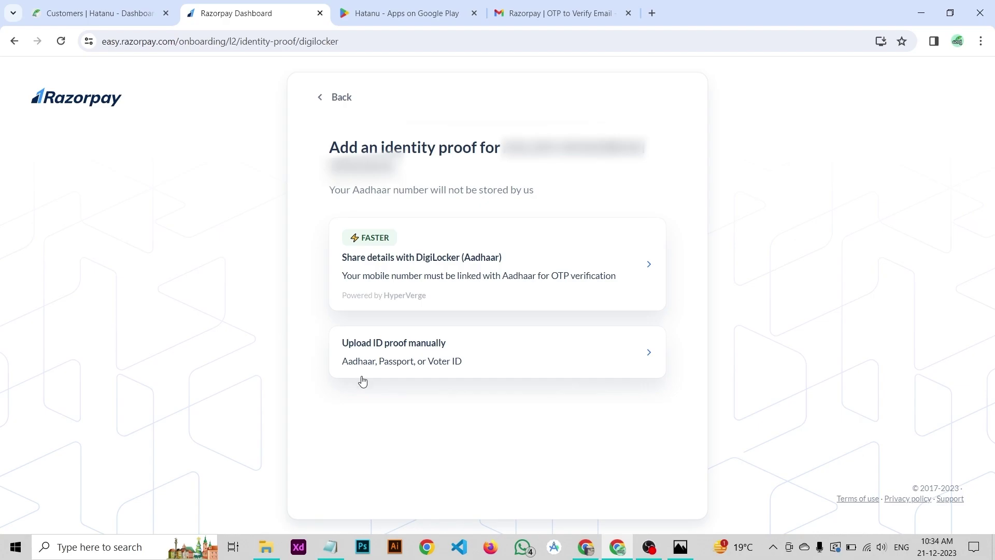
Step: Choose manual ID proof upload with Aadhaar as the document type
{"action": "left_click", "coordinate": [456, 345]}
{"action": "left_click", "coordinate": [471, 426]}
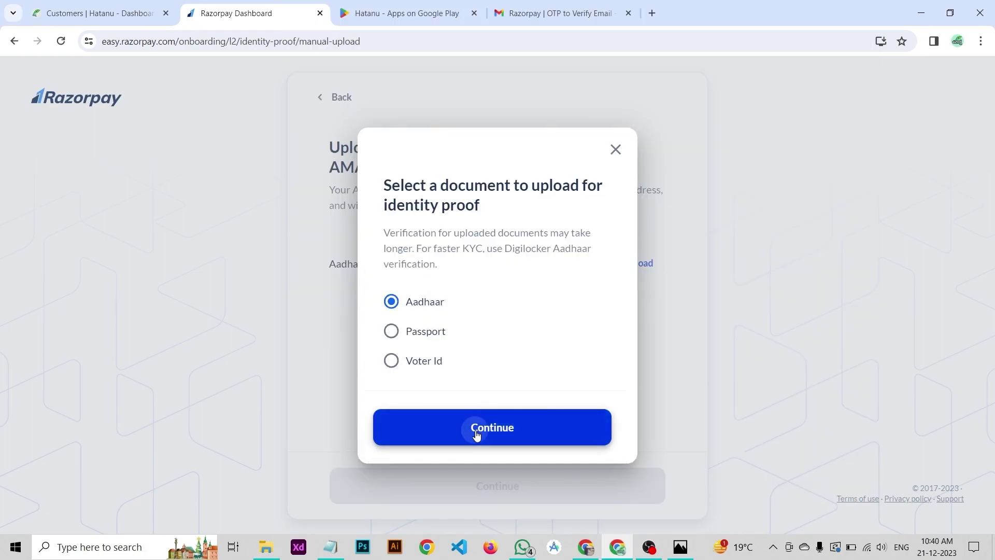
{"action": "left_click", "coordinate": [476, 434]}
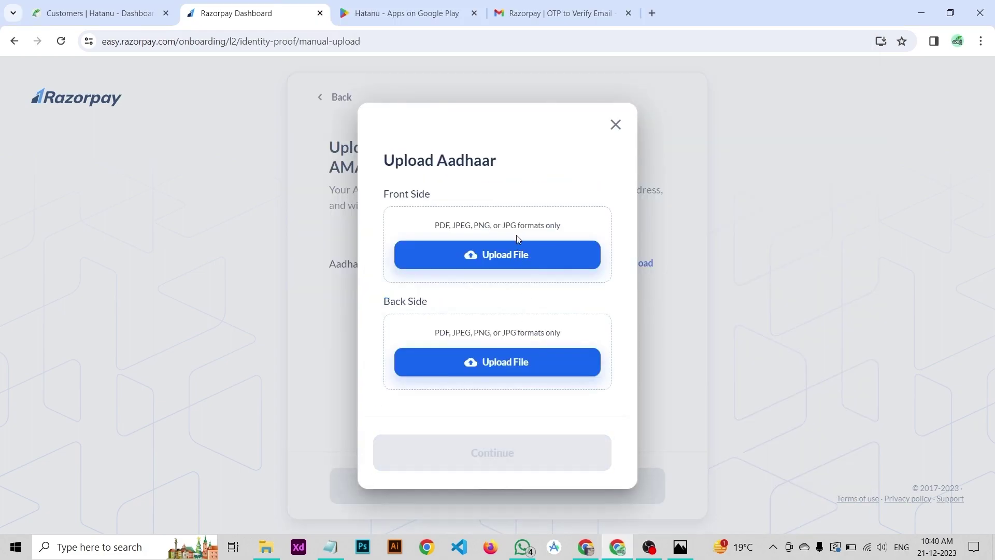
Step: Upload the front and back Aadhaar images and confirm them
{"action": "left_click", "coordinate": [484, 255]}
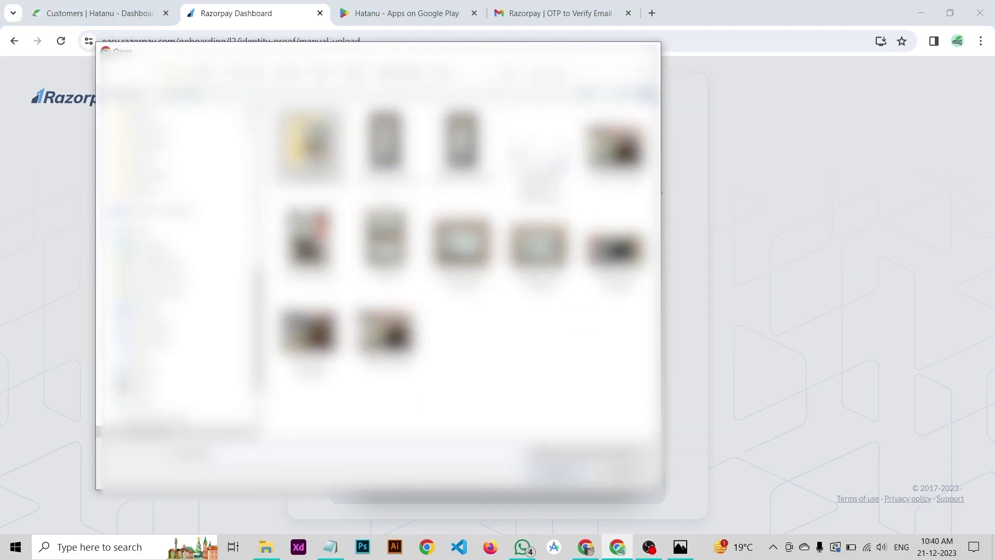
{"action": "left_click", "coordinate": [461, 142]}
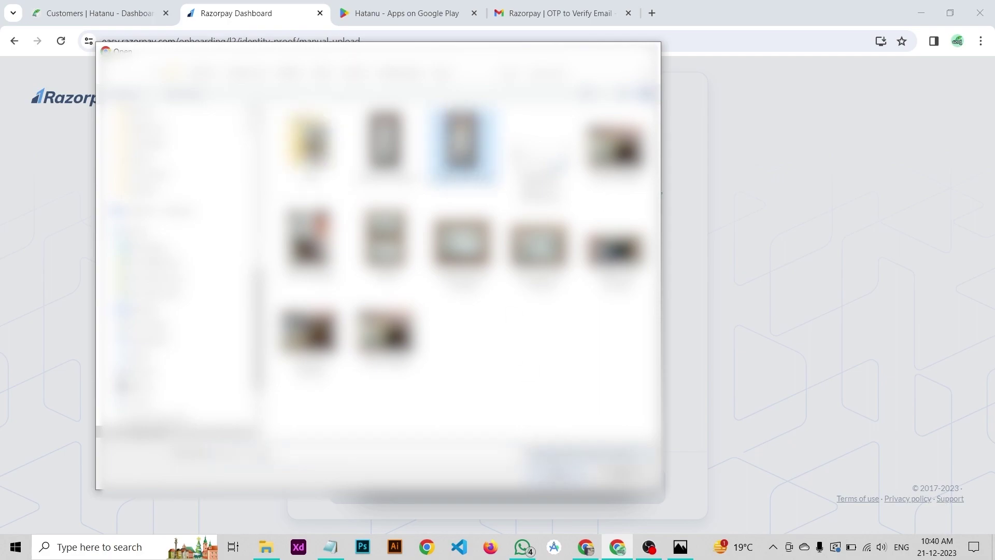
{"action": "double_click", "coordinate": [461, 142]}
{"action": "left_click", "coordinate": [480, 349]}
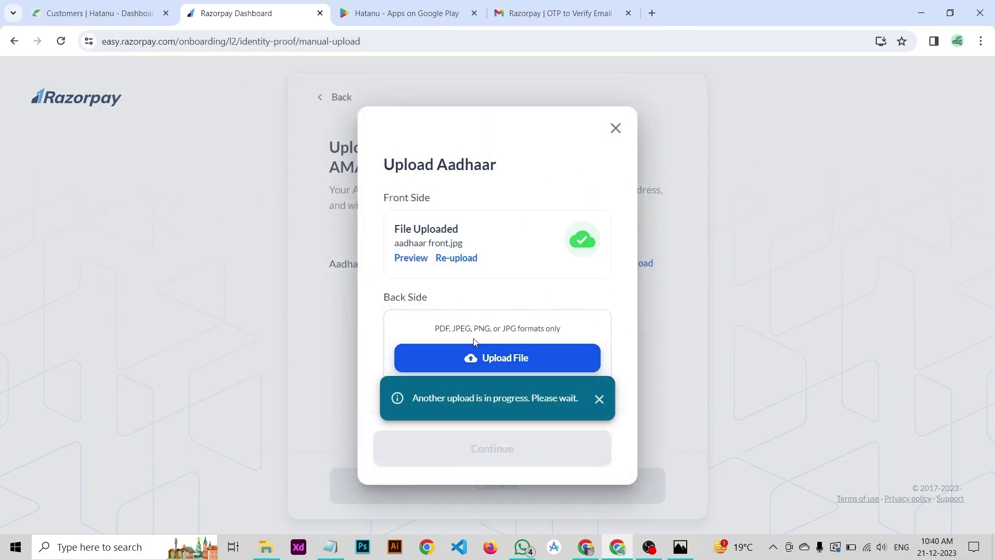
{"action": "left_click", "coordinate": [510, 358]}
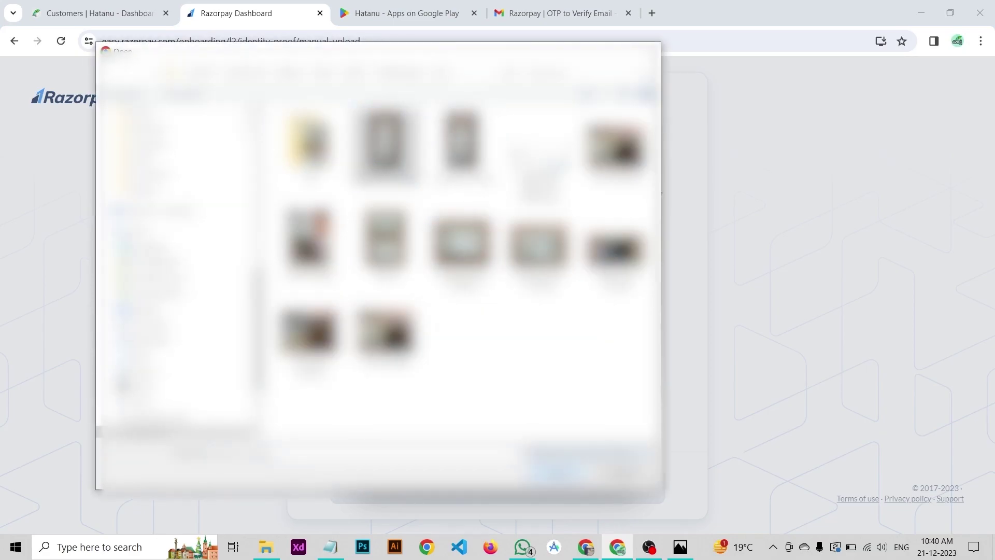
{"action": "double_click", "coordinate": [504, 259]}
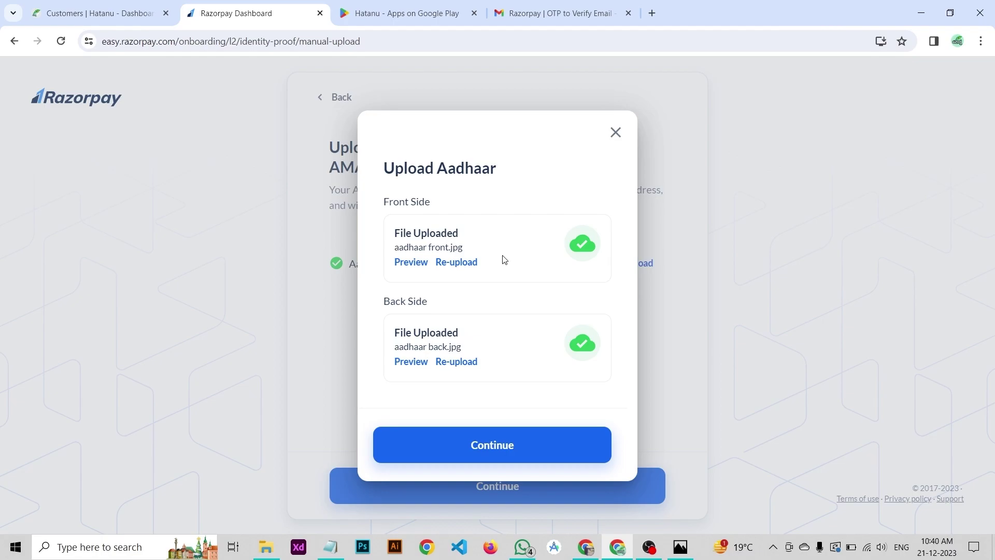
{"action": "left_click", "coordinate": [565, 448]}
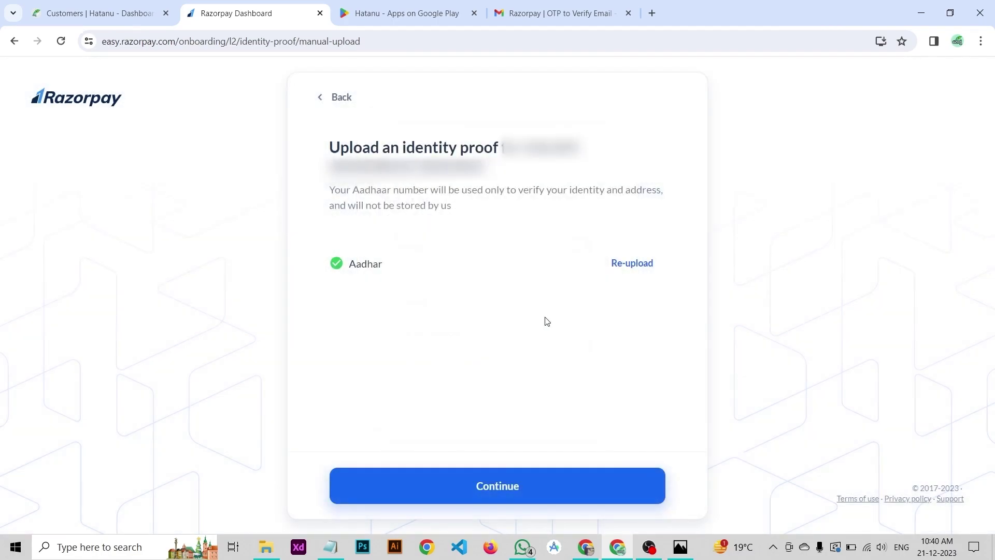
Step: Submit the completed KYC from the overview and acknowledge the under-review notice
{"action": "left_click", "coordinate": [497, 479]}
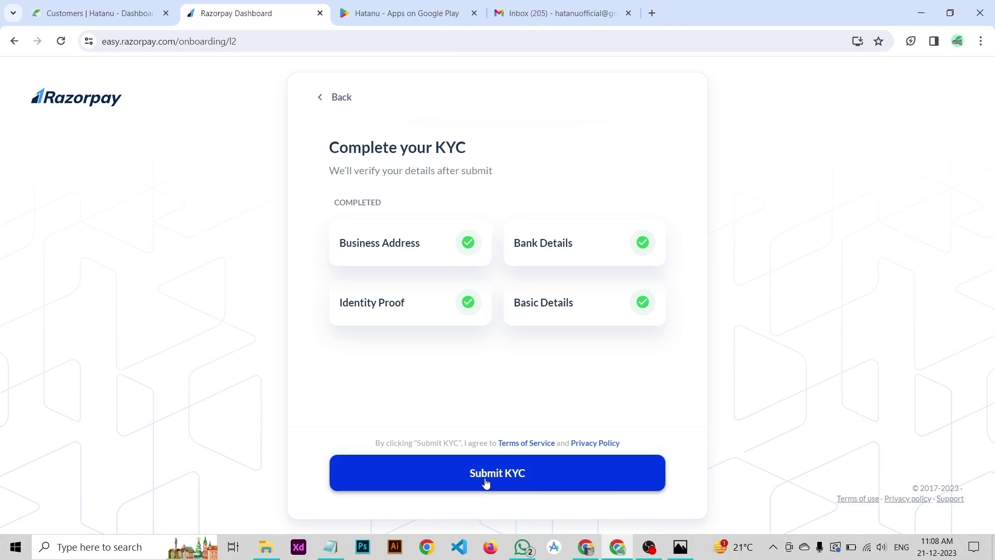
{"action": "left_click", "coordinate": [486, 484]}
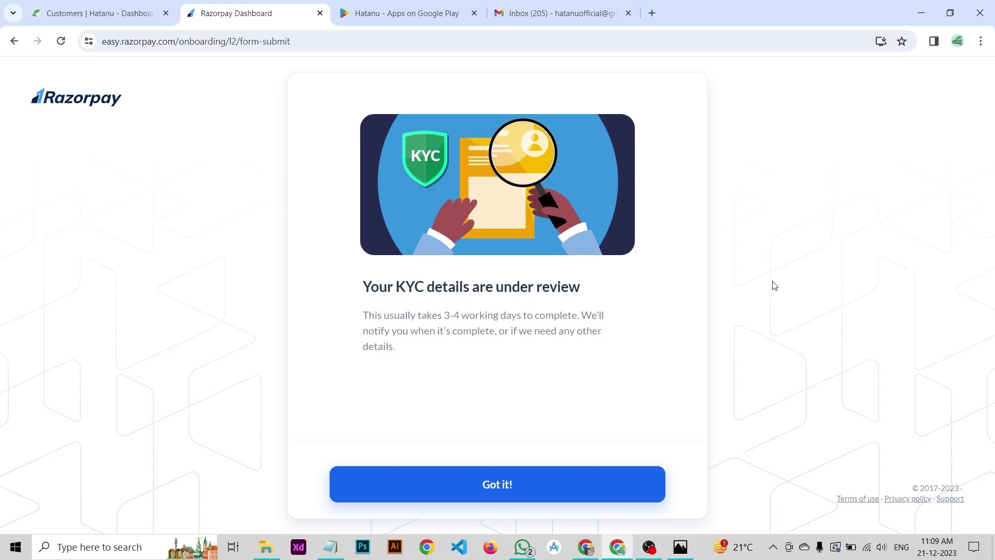
{"action": "left_click", "coordinate": [487, 472]}
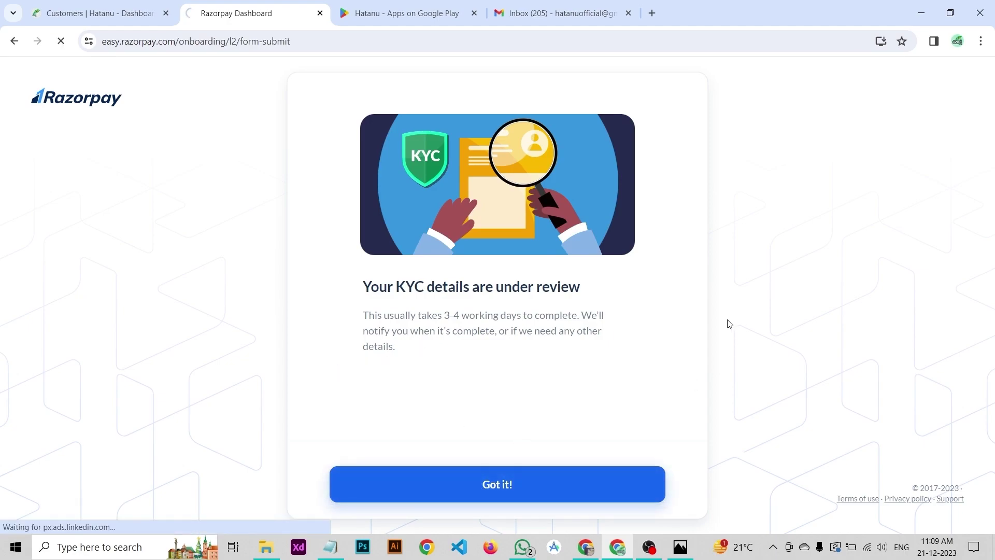